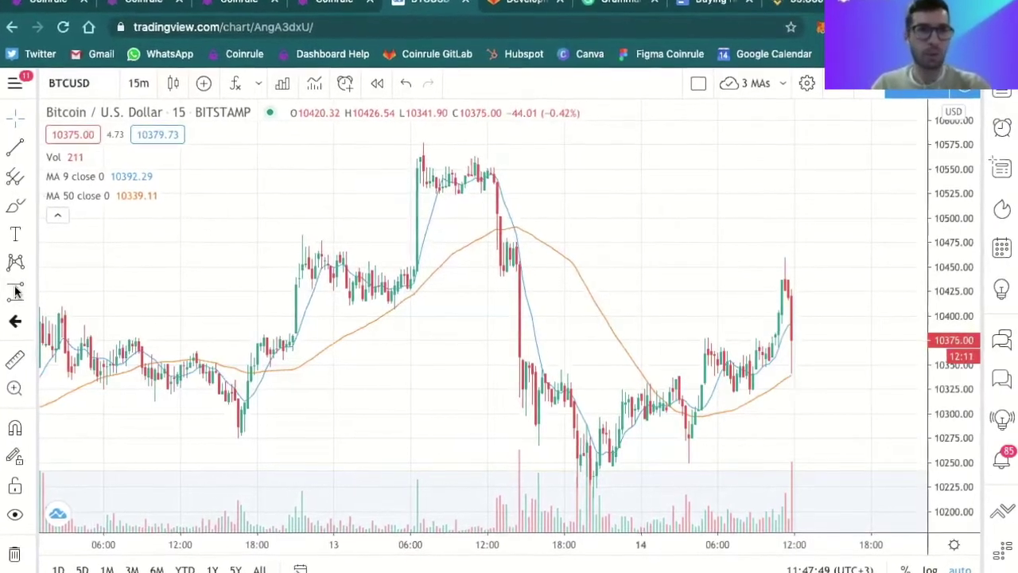
Measure the -2.95% drop from the recent high to the low, then delete the measurement
left_click(14, 292)
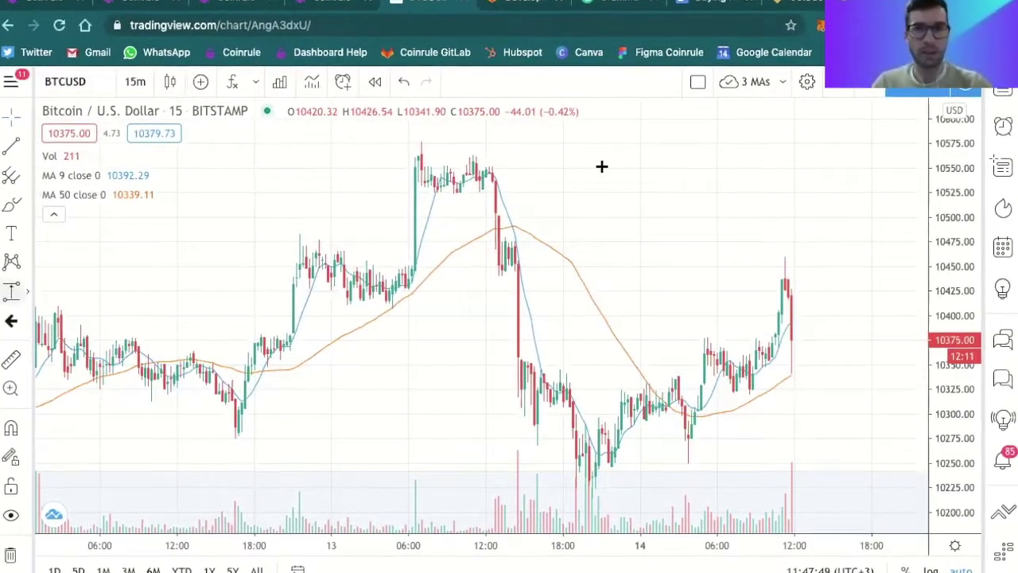
left_click(574, 186)
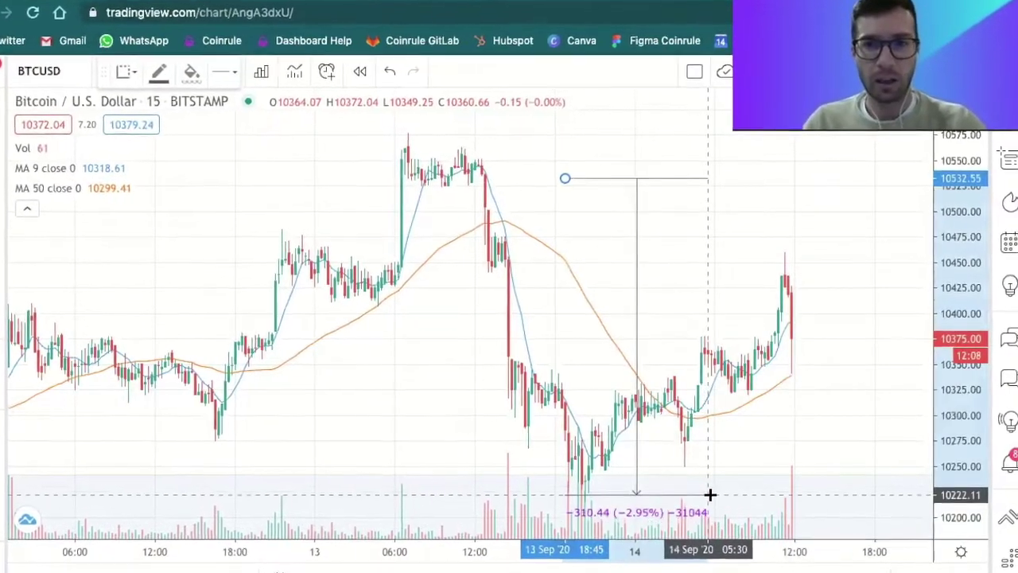
left_click(708, 499)
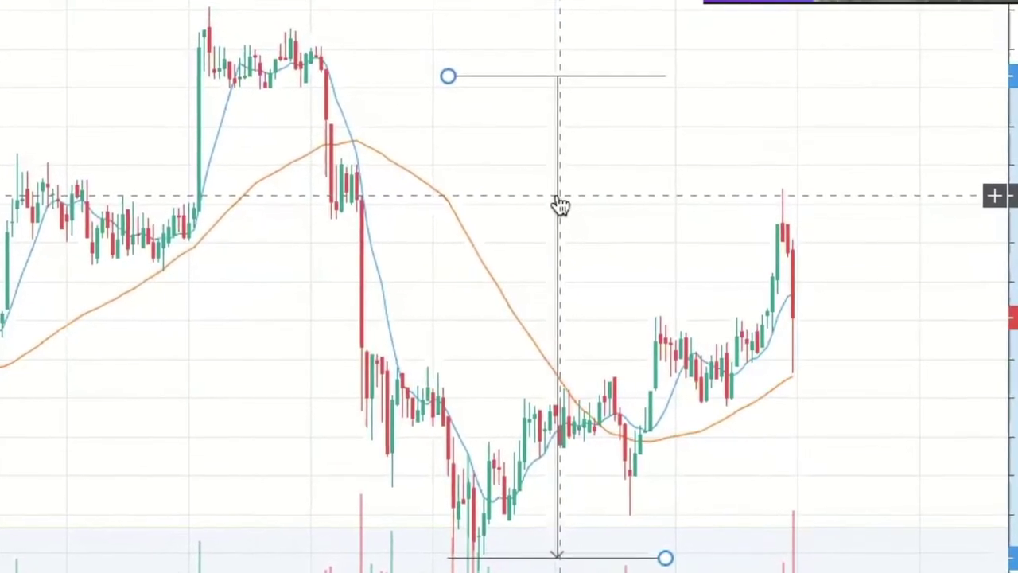
key("Delete")
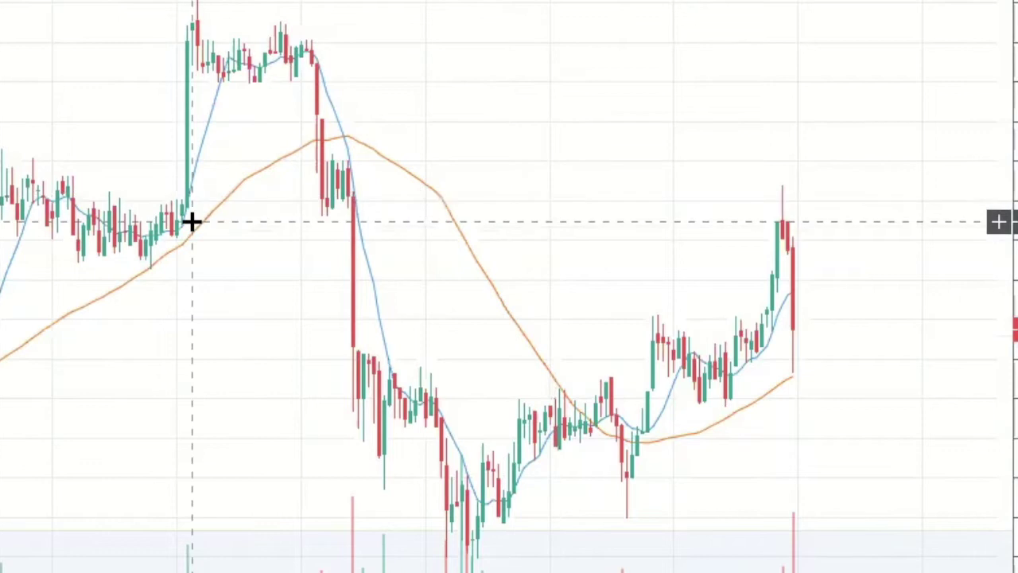
scroll(193, 220, "down", 3)
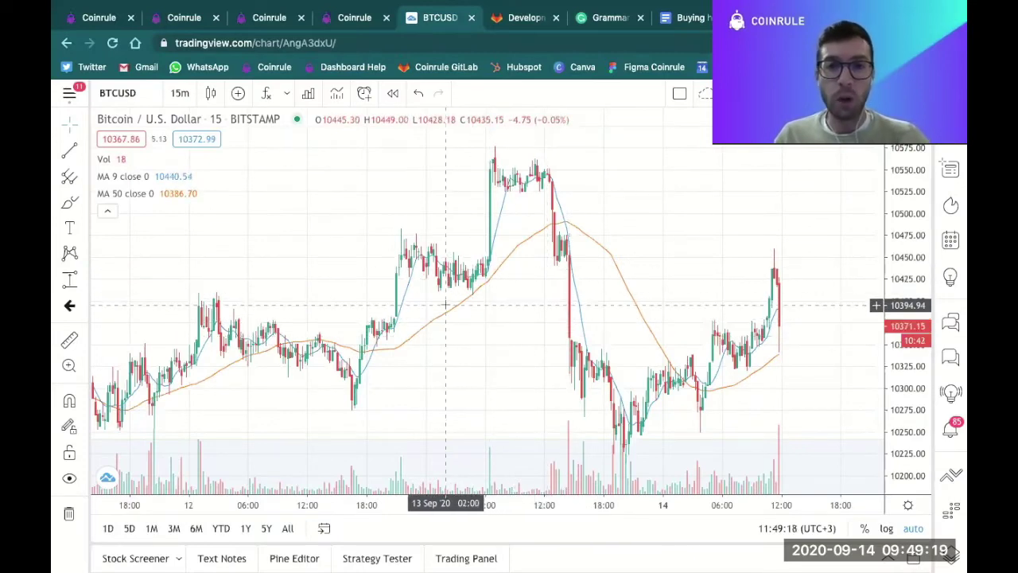
scroll(446, 305, "down", 5)
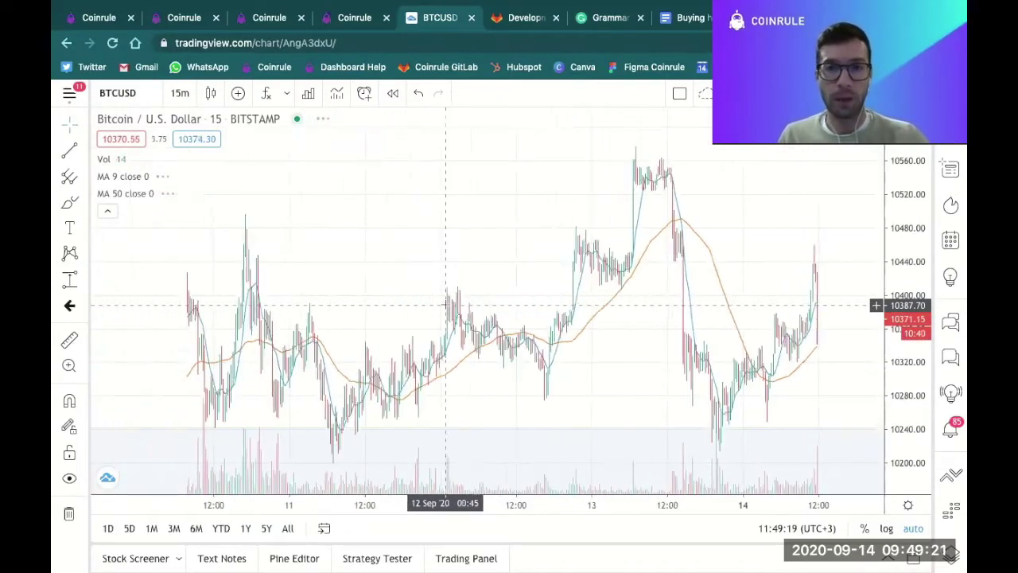
scroll(445, 305, "down", 5)
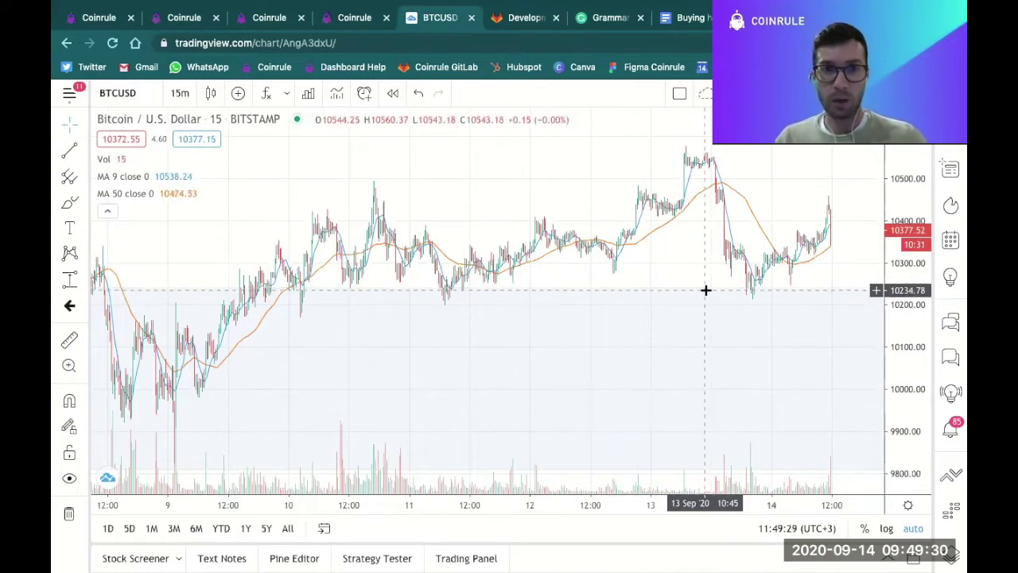
scroll(706, 292, "down", 5)
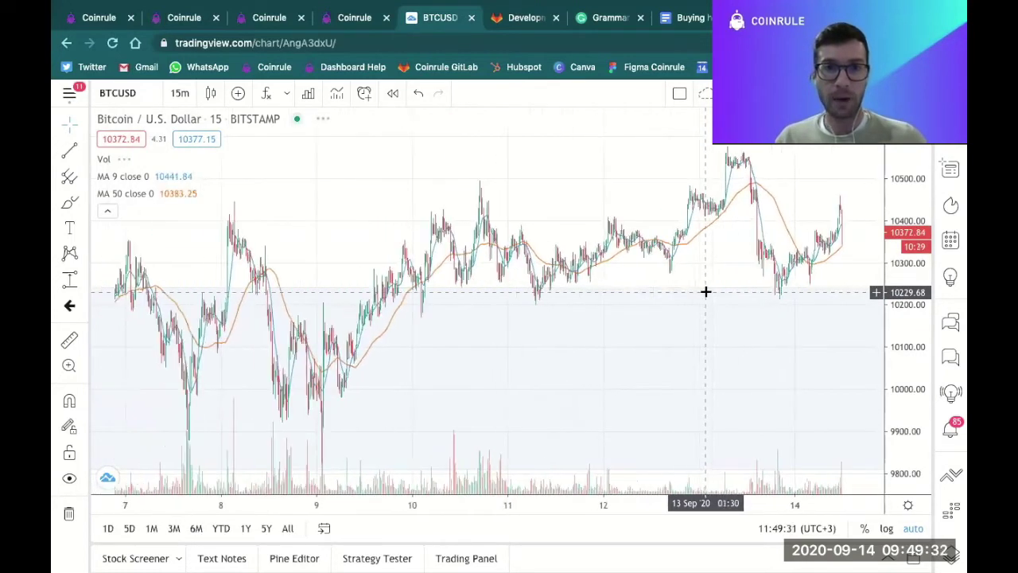
right_click(701, 322)
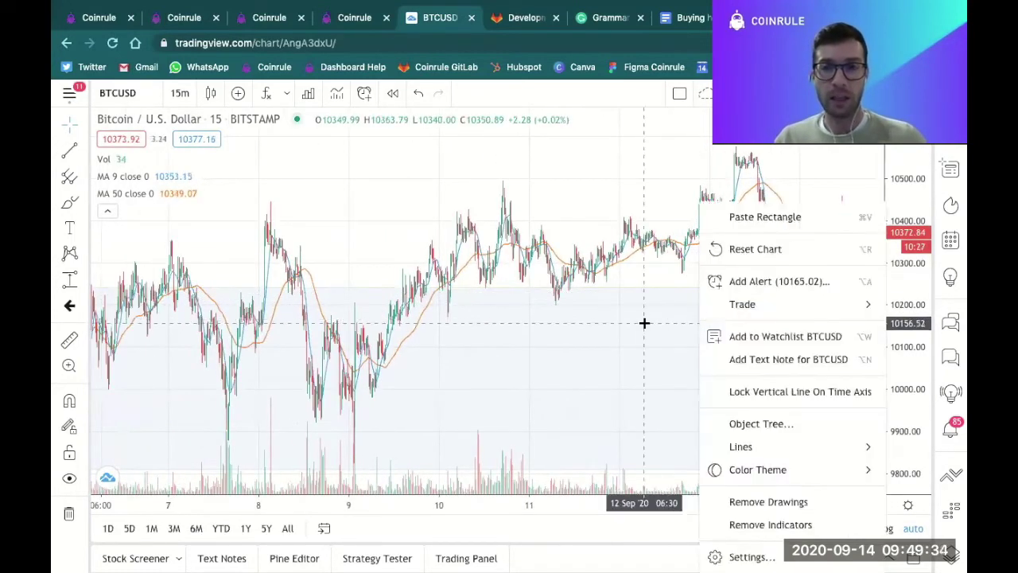
left_click(645, 322)
right_click(675, 323)
left_click(612, 321)
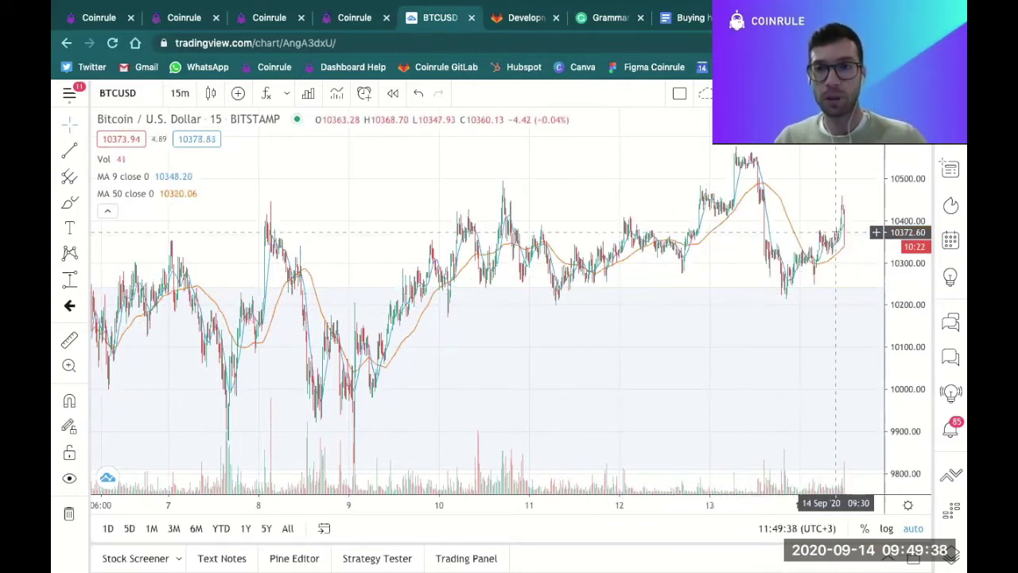
scroll(839, 243, "up", 5)
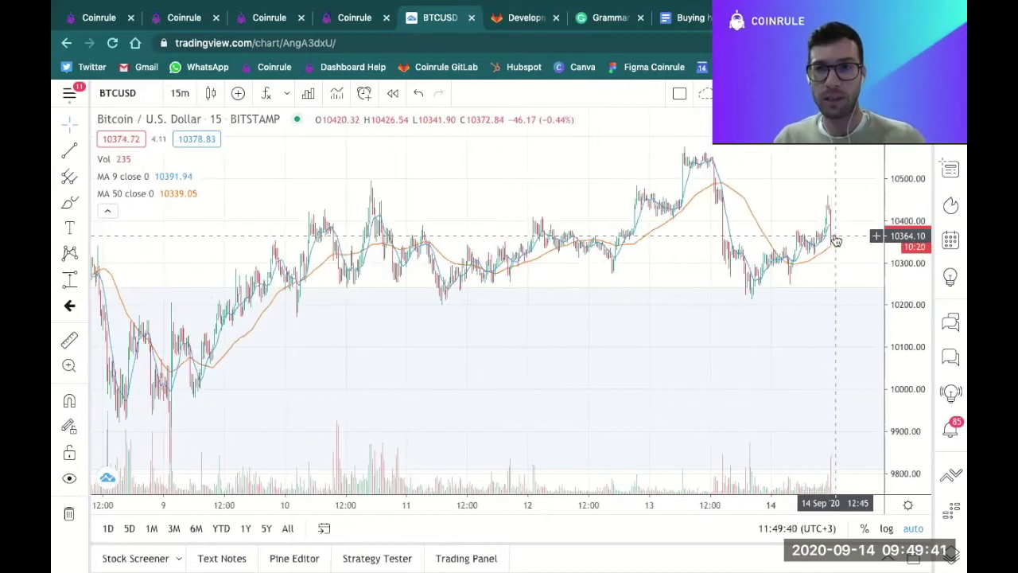
scroll(831, 235, "up", 4)
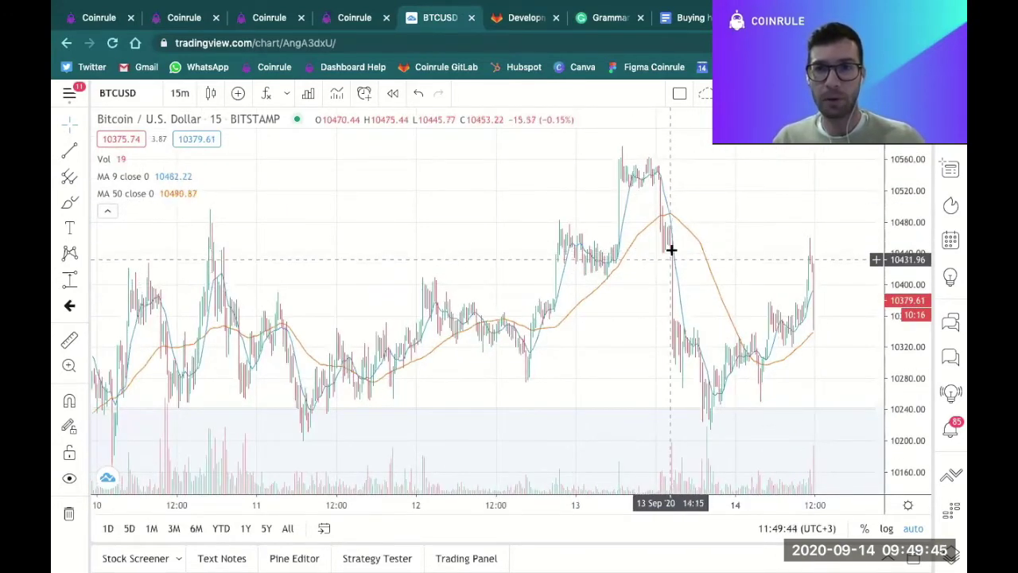
scroll(674, 255, "up", 1)
scroll(672, 253, "up", 2)
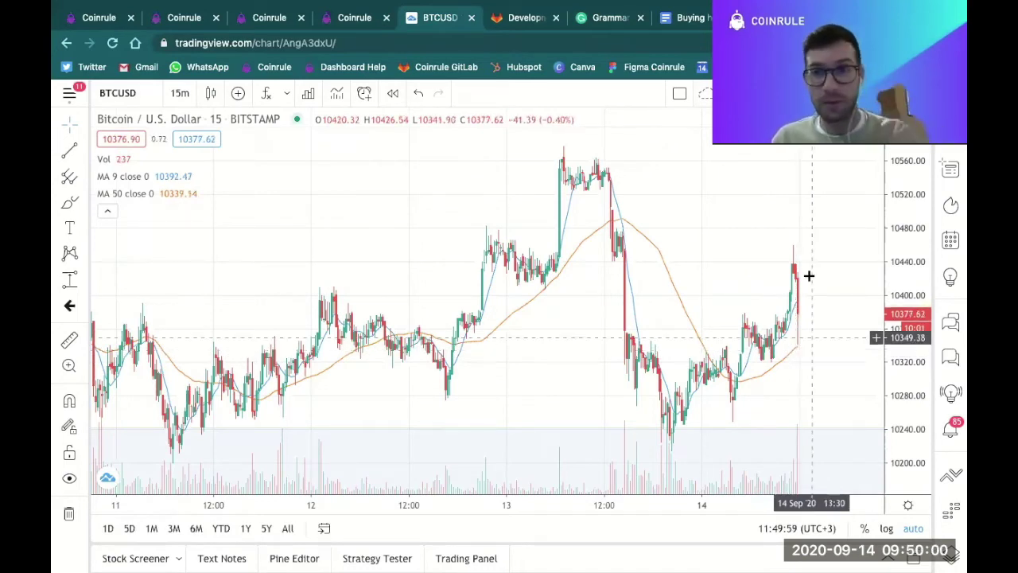
left_click_drag(750, 277, 607, 278)
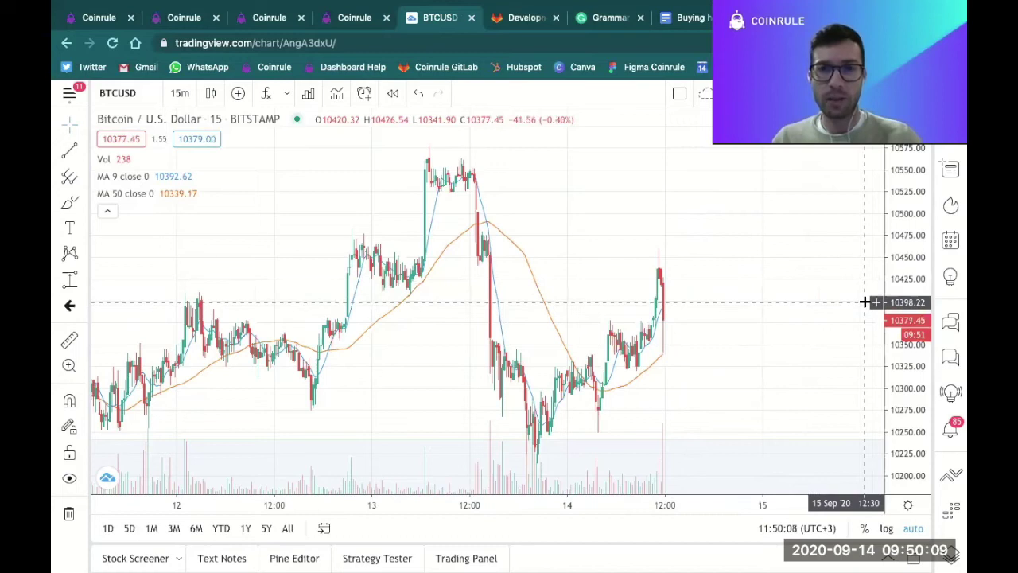
scroll(555, 275, "down", 2)
scroll(555, 275, "down", 1)
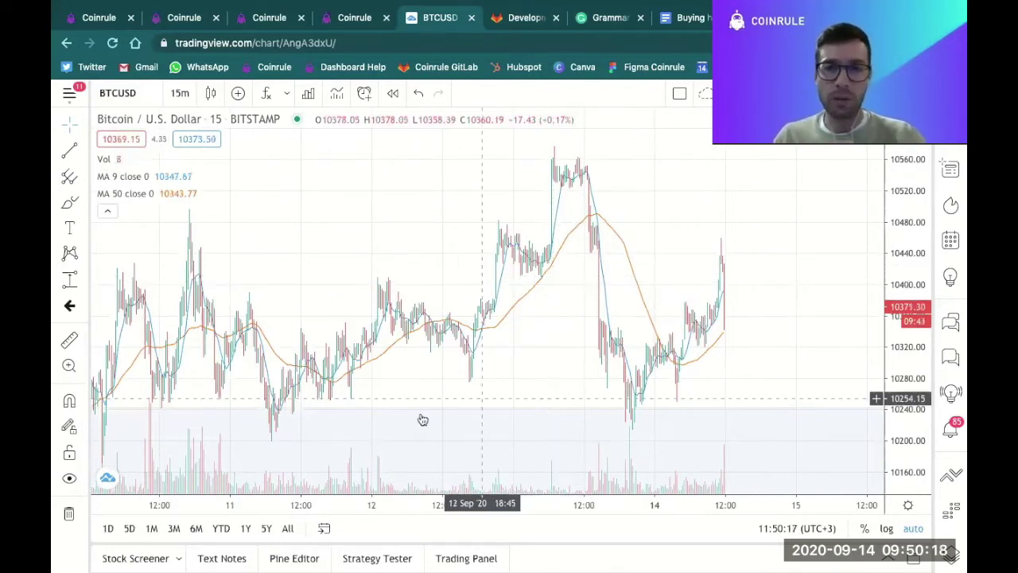
scroll(625, 391, "left", 3)
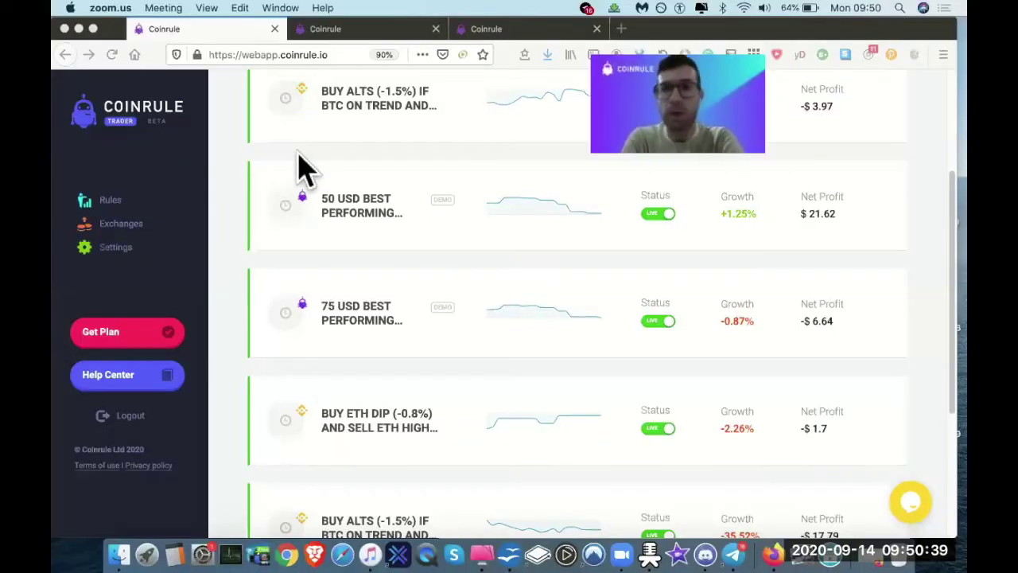
Scroll the Coinrule Rules page to the top to show 6 active rules and -1.96% growth
scroll(427, 221, "up", 3)
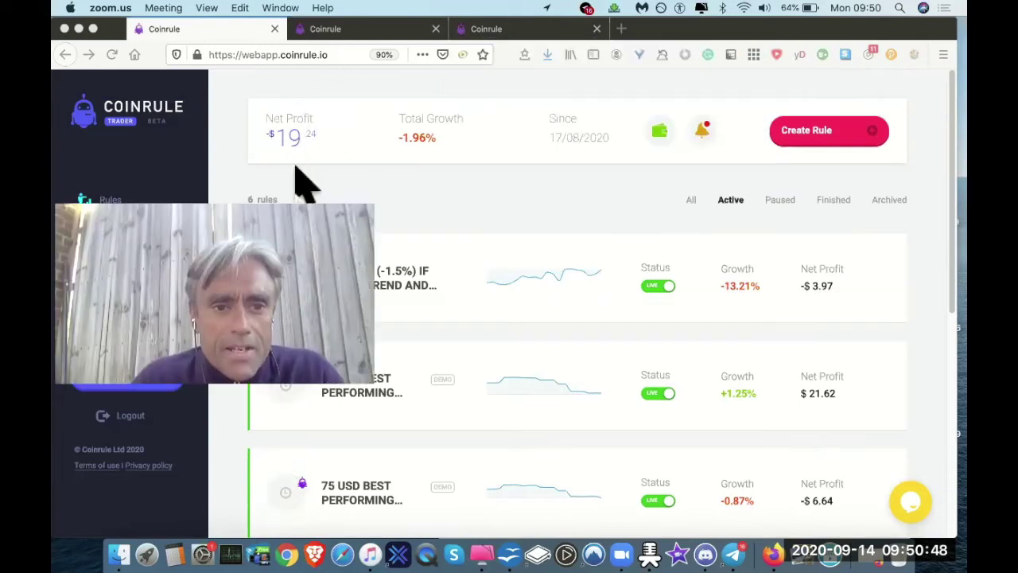
Bring Coinrule forward and open My Wallets showing the $979.57 Binance balance
left_click(660, 147)
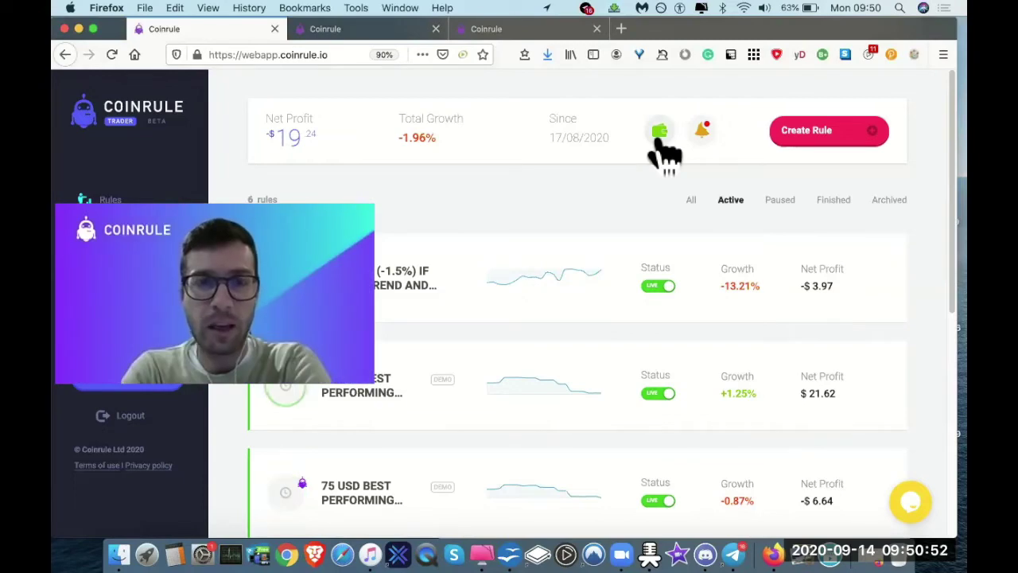
left_click(660, 145)
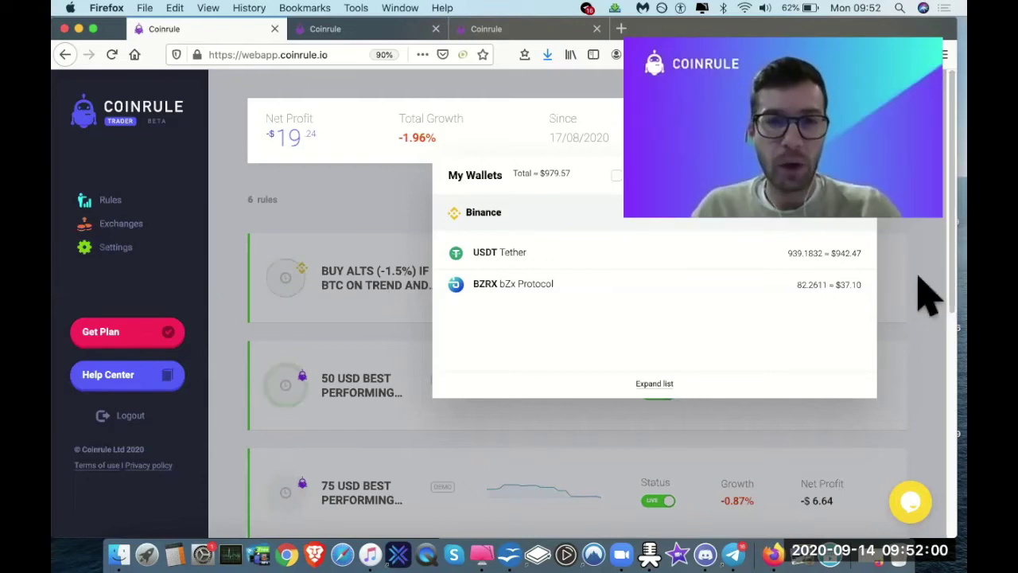
Close My Wallets and scroll through the six-rule list back to the top
left_click(335, 165)
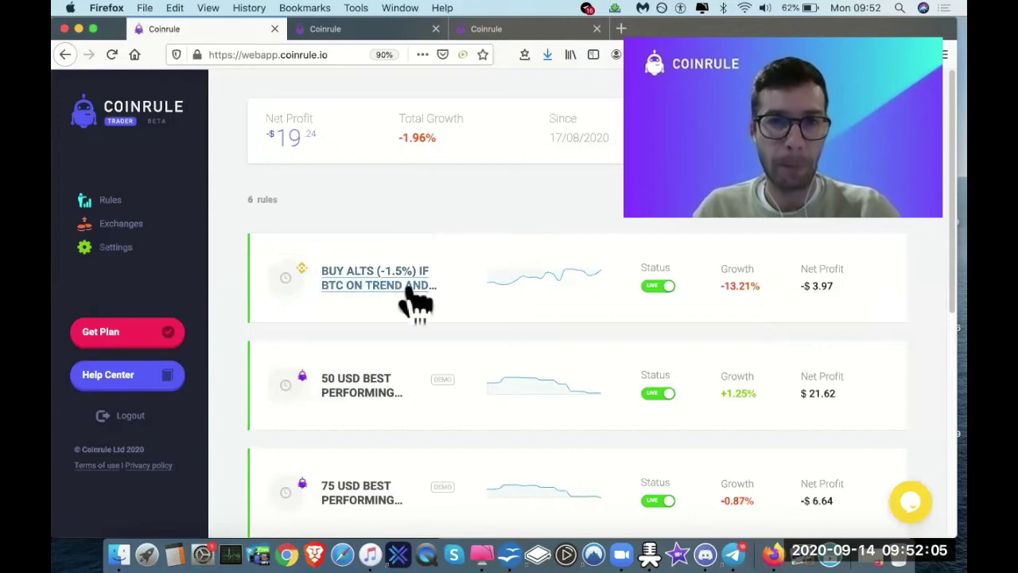
scroll(441, 366, "down", 5)
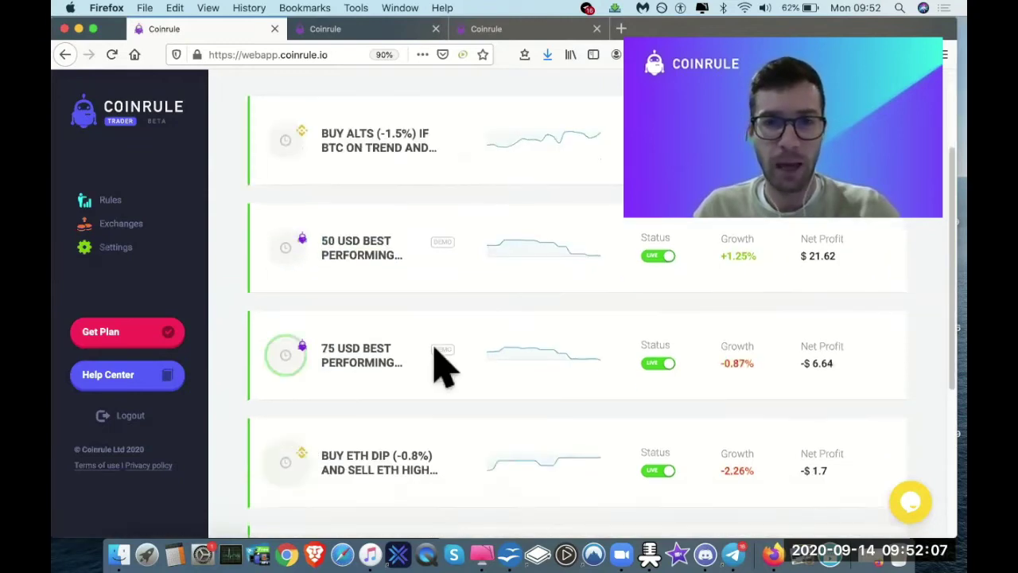
scroll(442, 366, "down", 3)
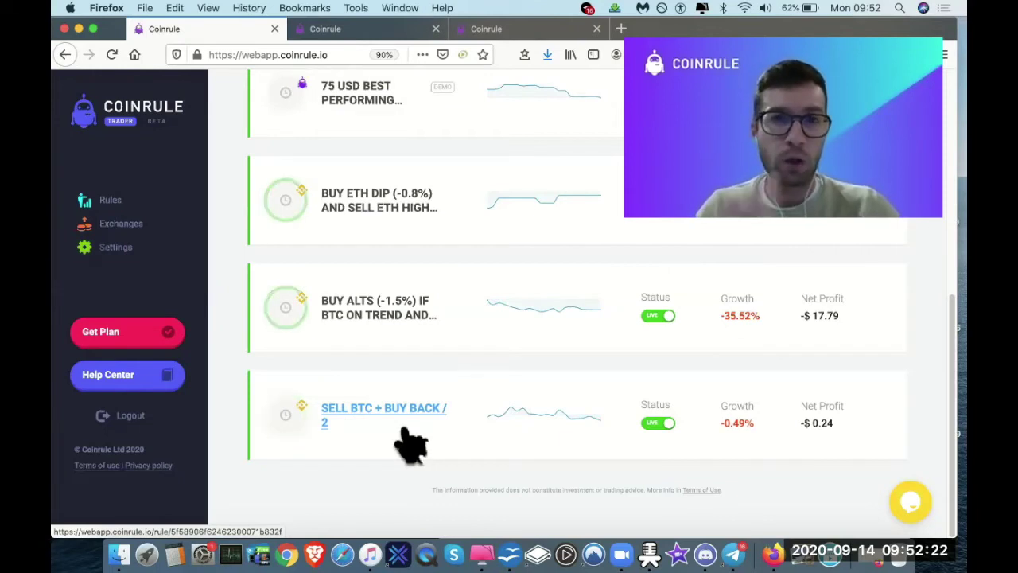
scroll(410, 443, "up", 3)
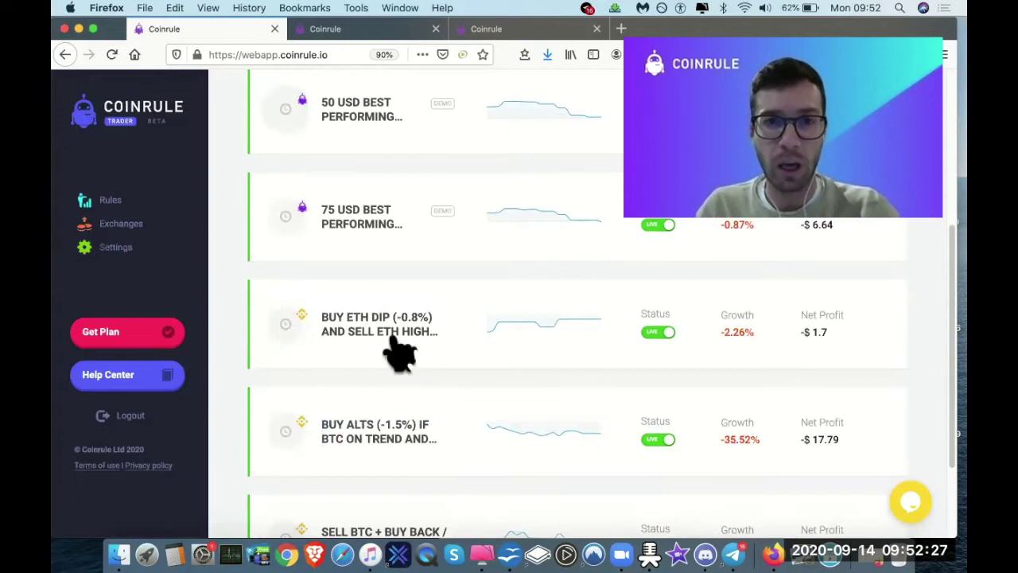
scroll(402, 368, "up", 1)
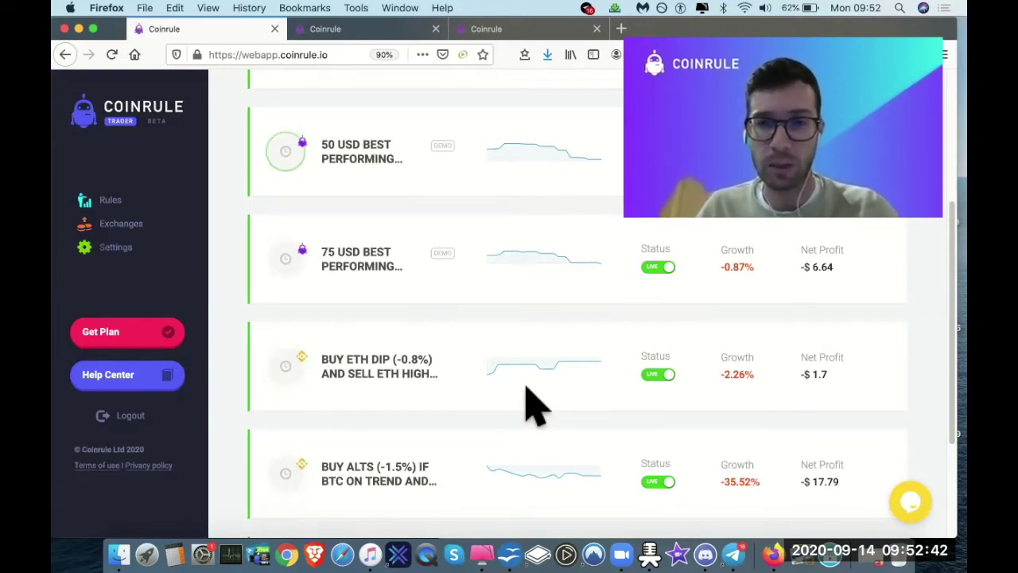
scroll(534, 406, "up", 2)
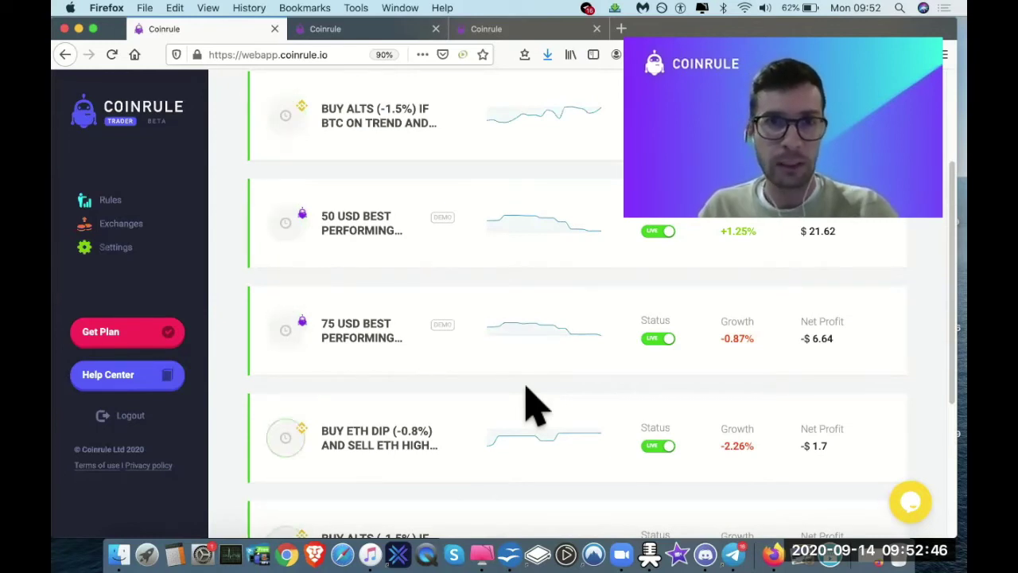
scroll(534, 406, "up", 2)
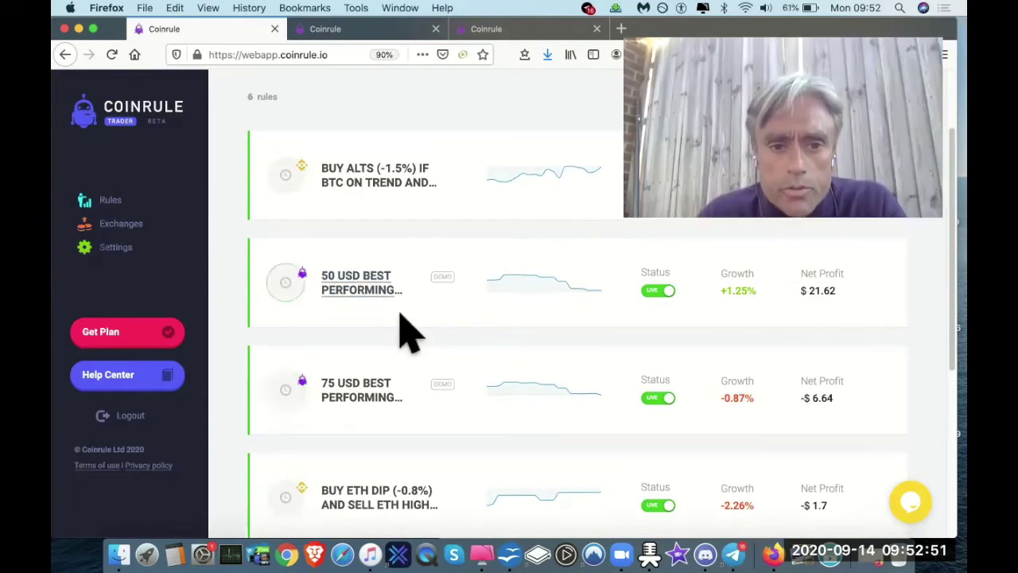
scroll(503, 358, "up", 3)
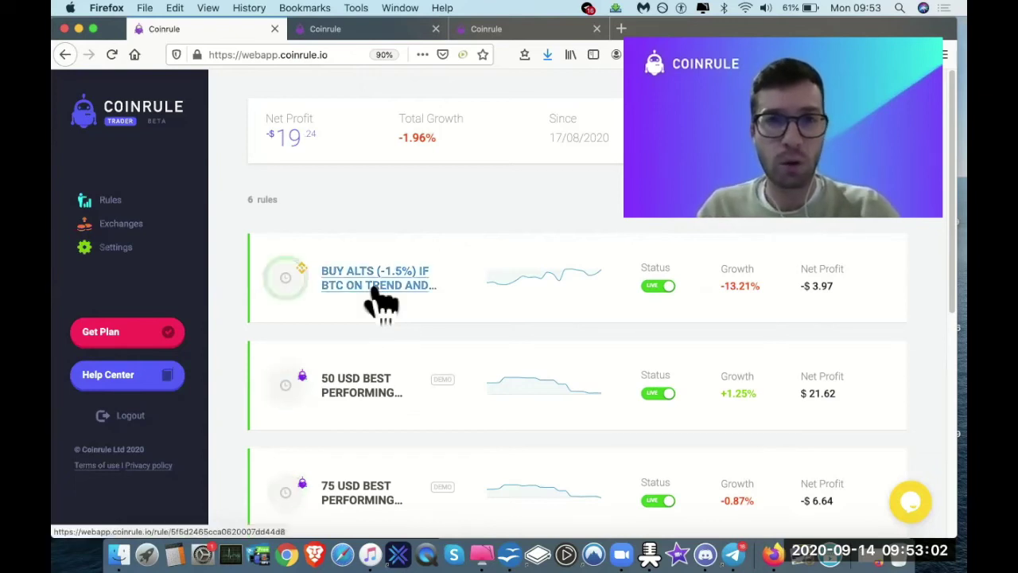
Open the BUY ALTS rule's details and zoom the page in to read its sequence
left_click(374, 286)
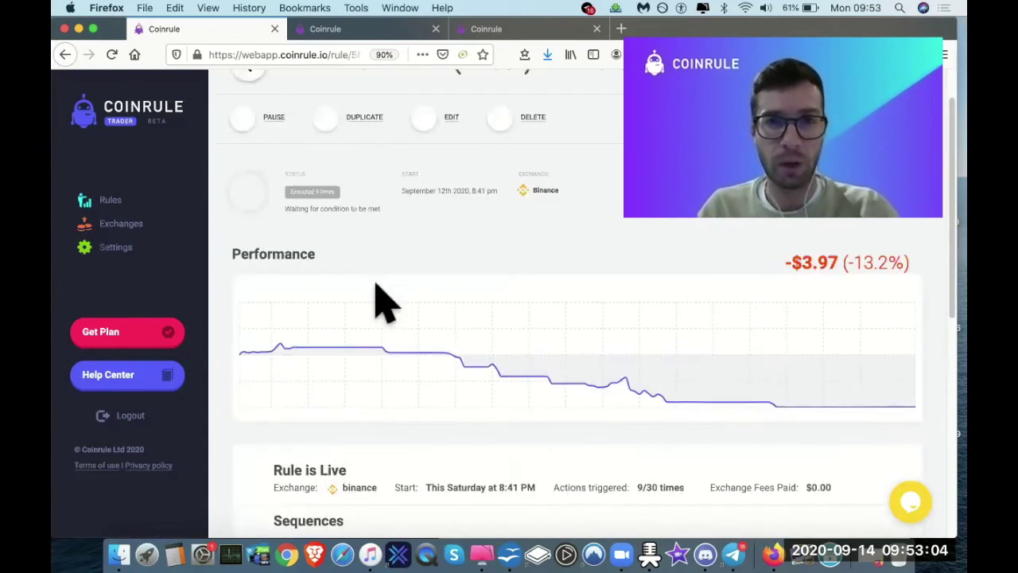
scroll(378, 302, "down", 8)
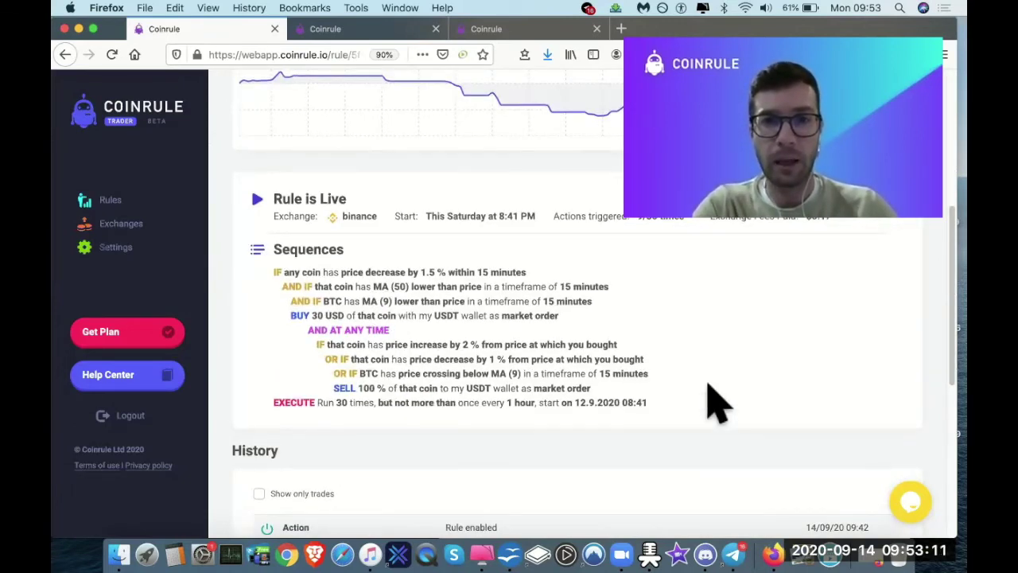
key("super+plus")
key("super+plus")
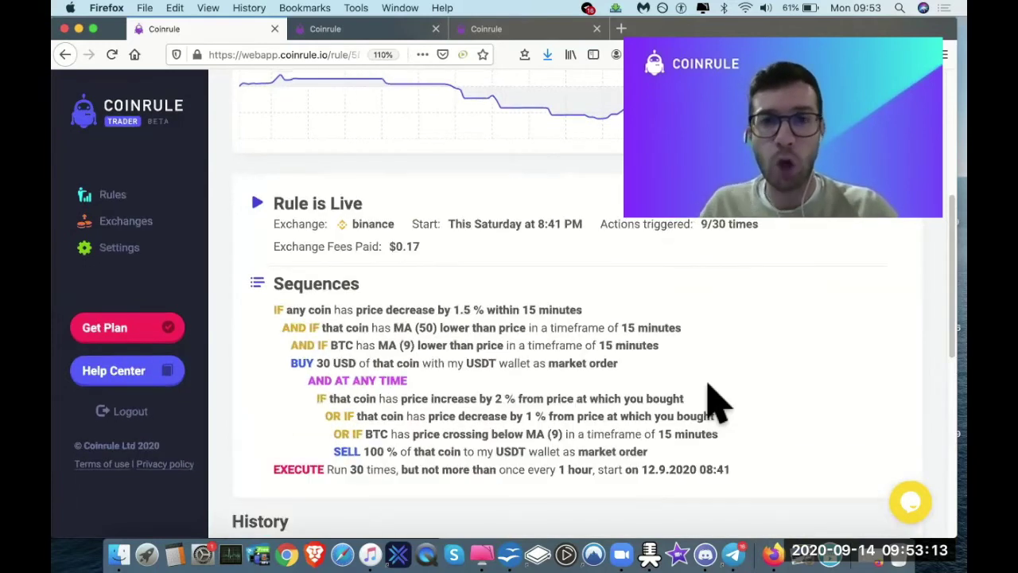
scroll(716, 402, "down", 2)
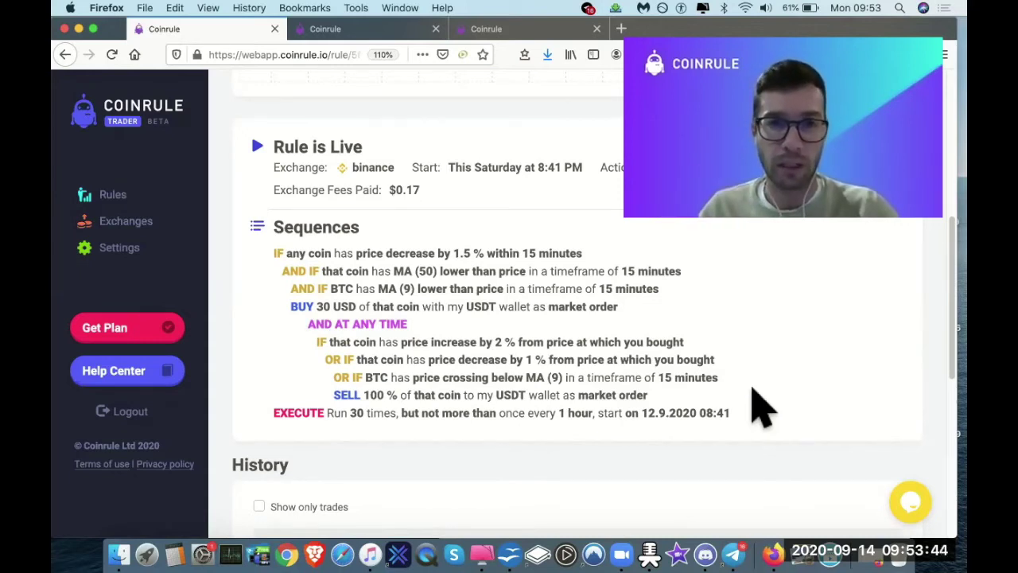
Highlight the BUY 30 USD step in the sequence, then scroll through the details
scroll(762, 407, "up", 5)
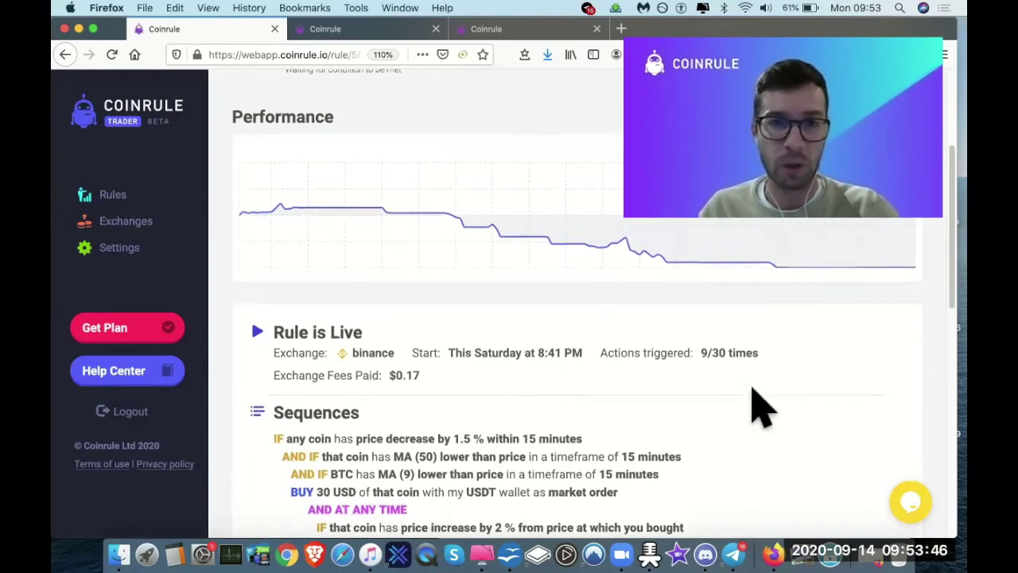
scroll(754, 389, "down", 4)
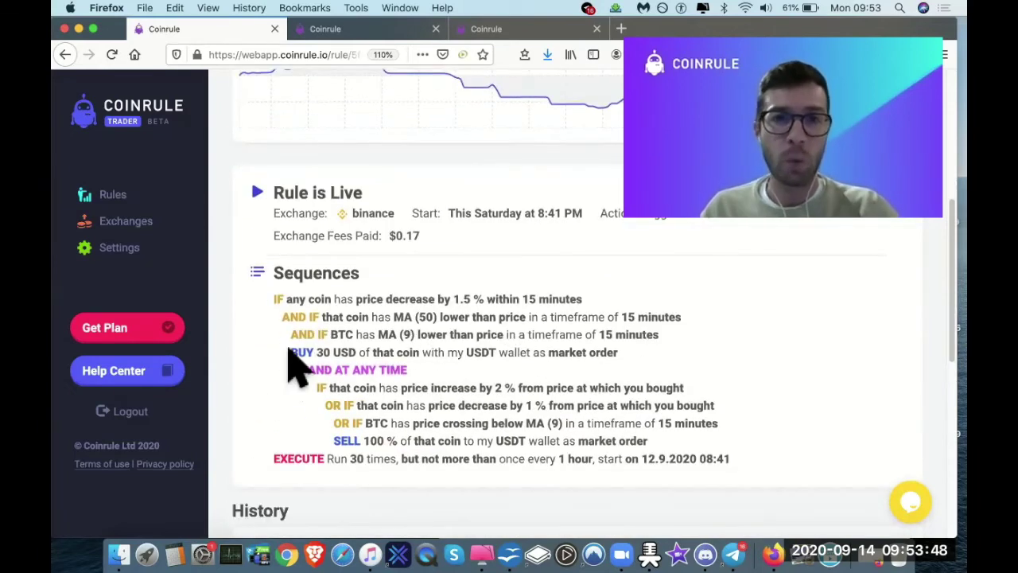
left_click_drag(290, 353, 357, 354)
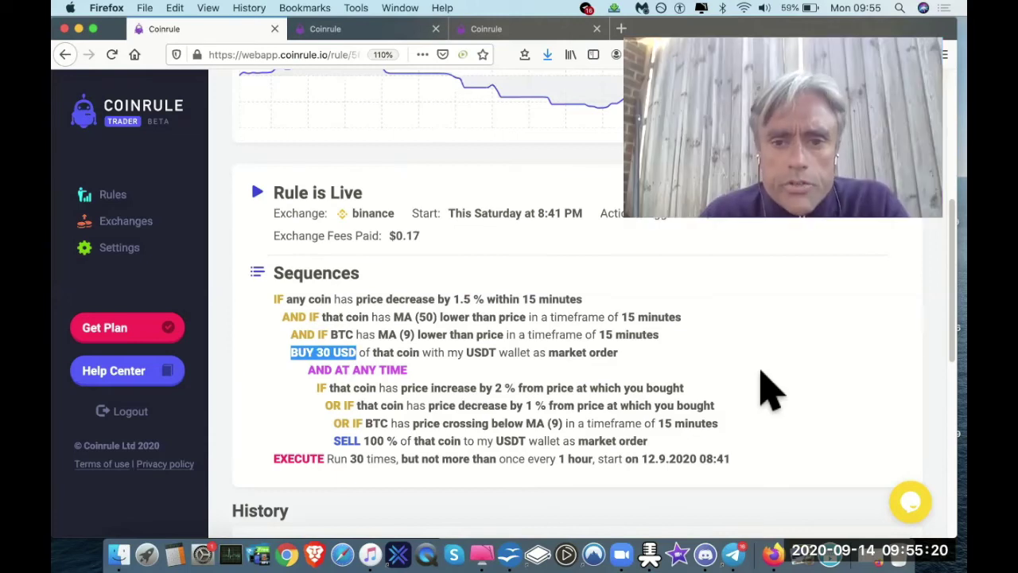
scroll(770, 390, "down", 2)
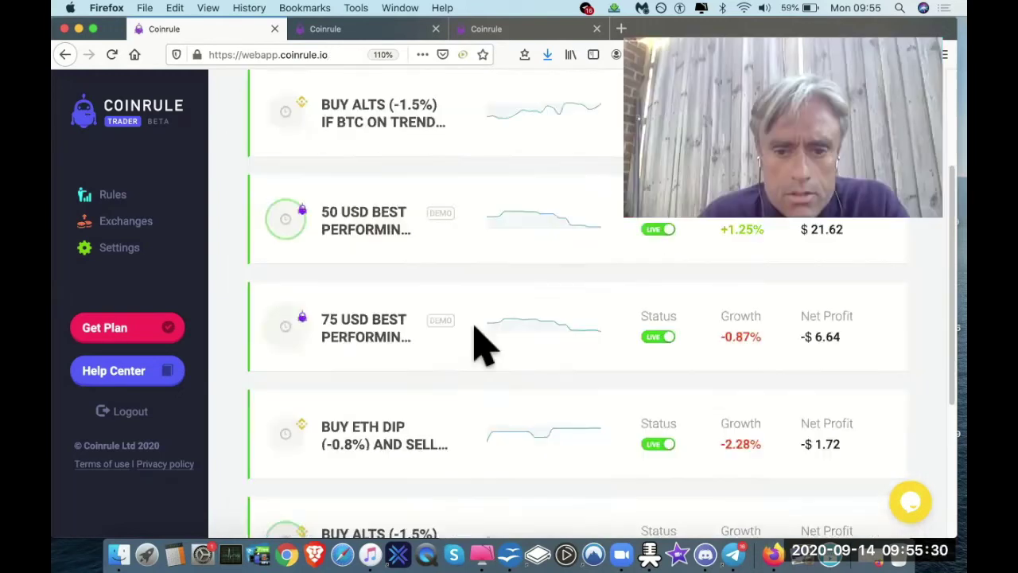
scroll(477, 342, "down", 5)
scroll(477, 342, "up", 5)
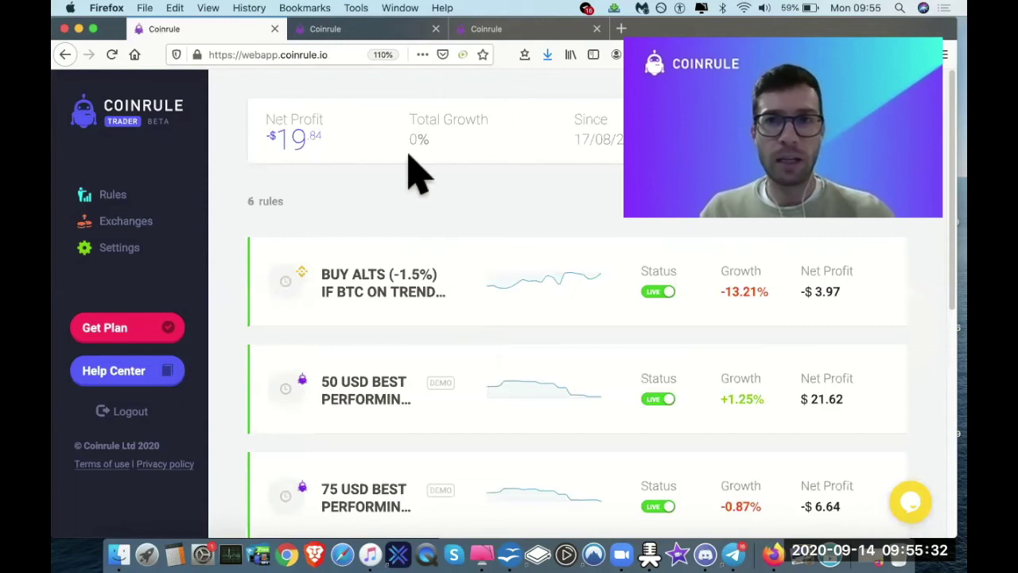
Create a new rule on Binance whose first condition watches any coin's price
left_click(795, 147)
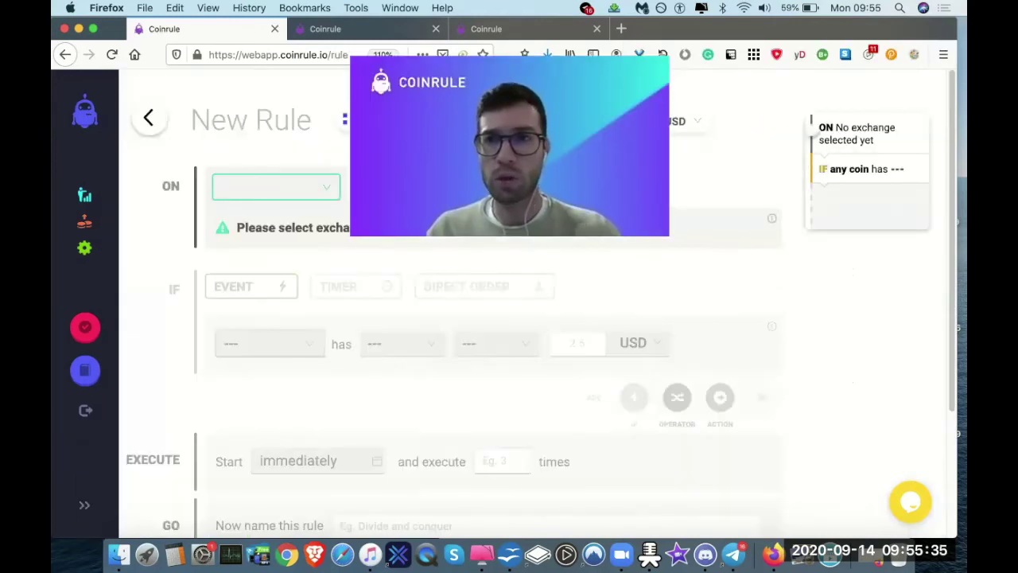
left_click(330, 191)
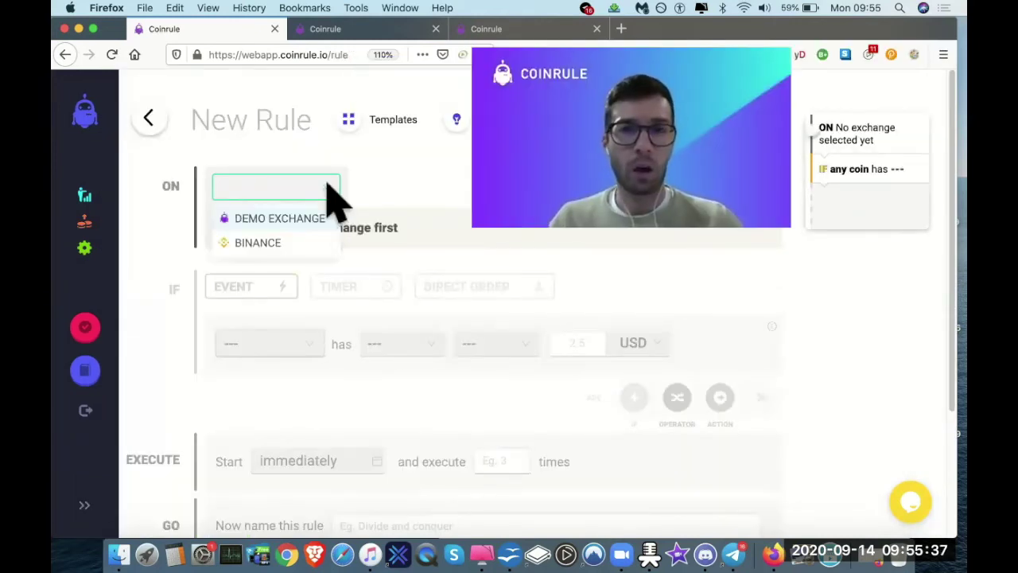
left_click(290, 245)
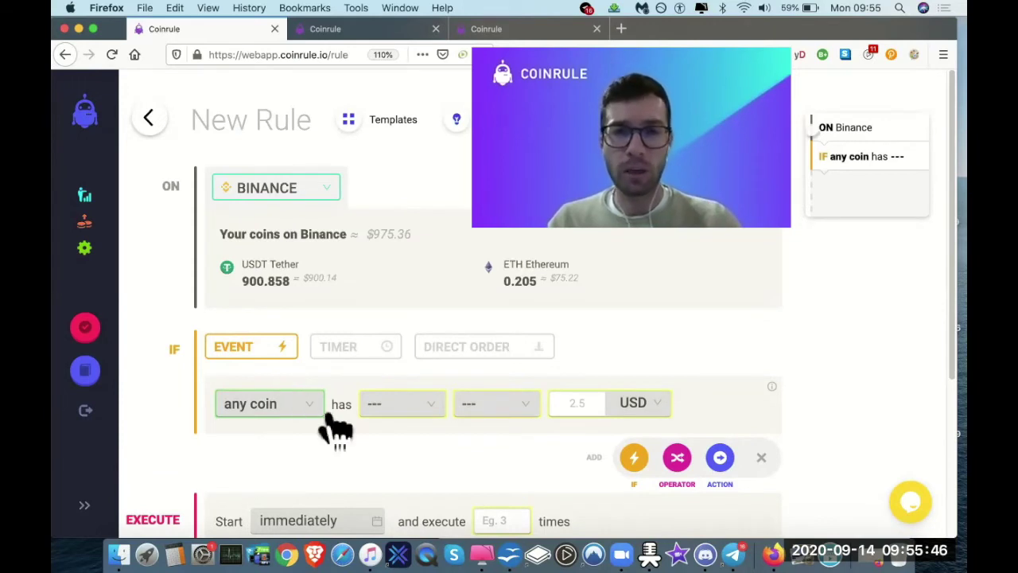
left_click(402, 404)
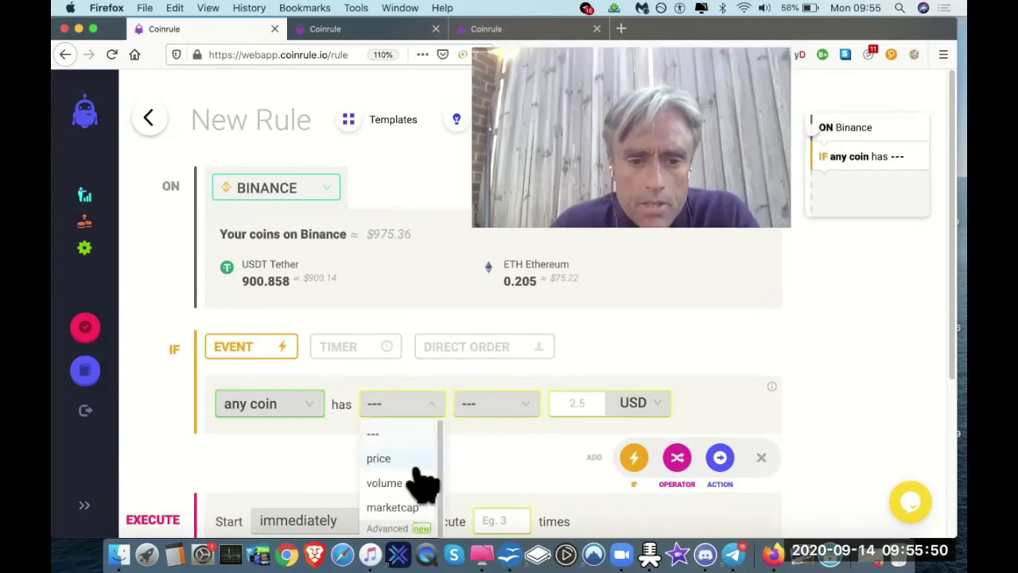
scroll(421, 479, "down", 2)
scroll(422, 482, "up", 2)
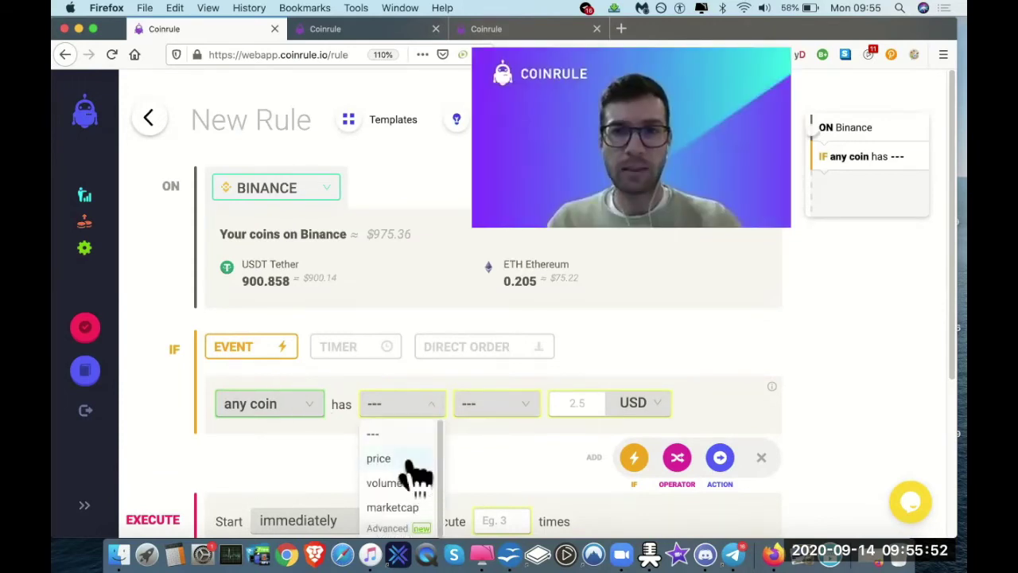
left_click(405, 462)
Trigger on a 1.5% price decrease within 15 minutes and dismiss the chat popup
left_click(519, 412)
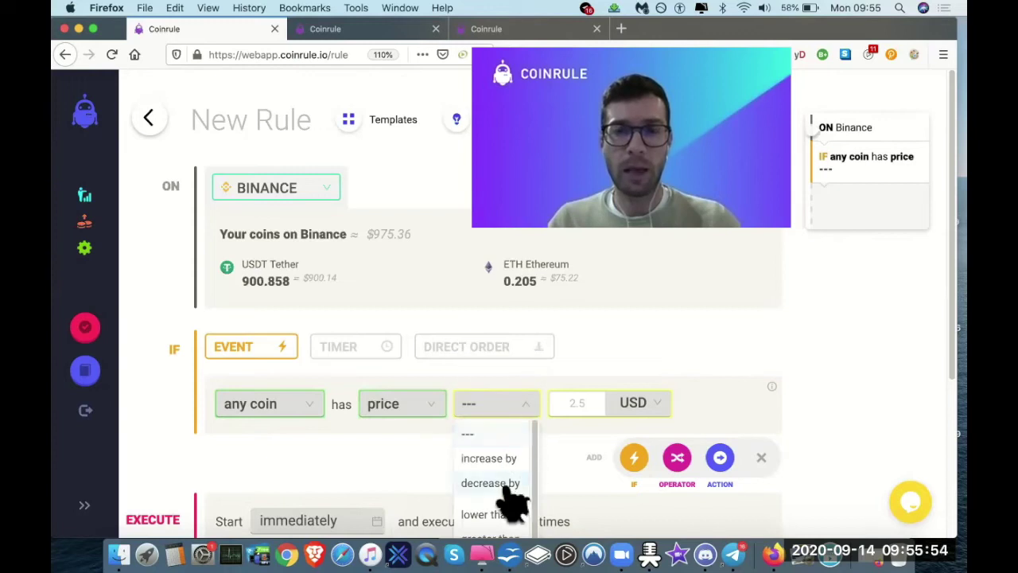
left_click(501, 483)
left_click(595, 406)
type("1.5")
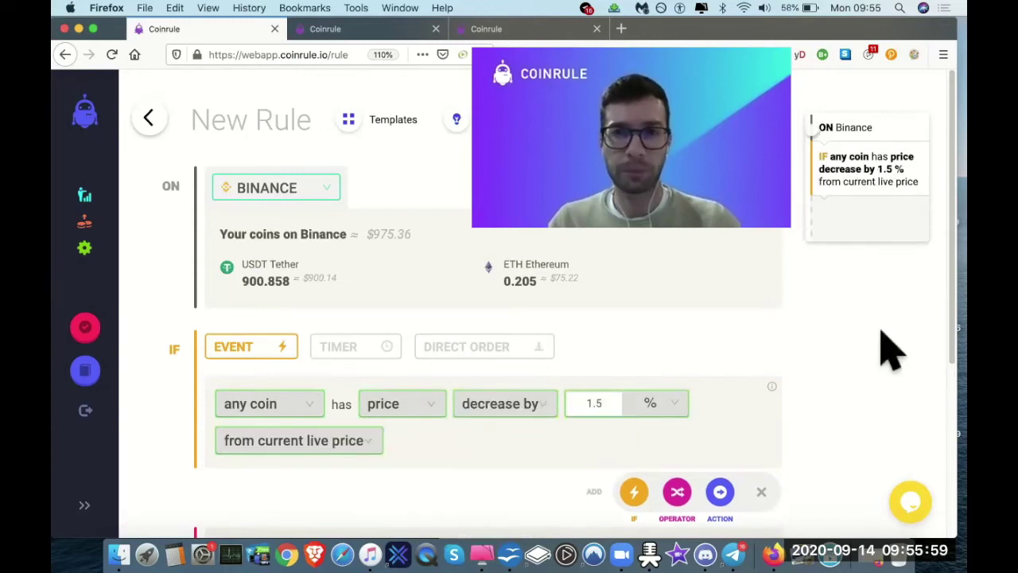
scroll(881, 348, "down", 3)
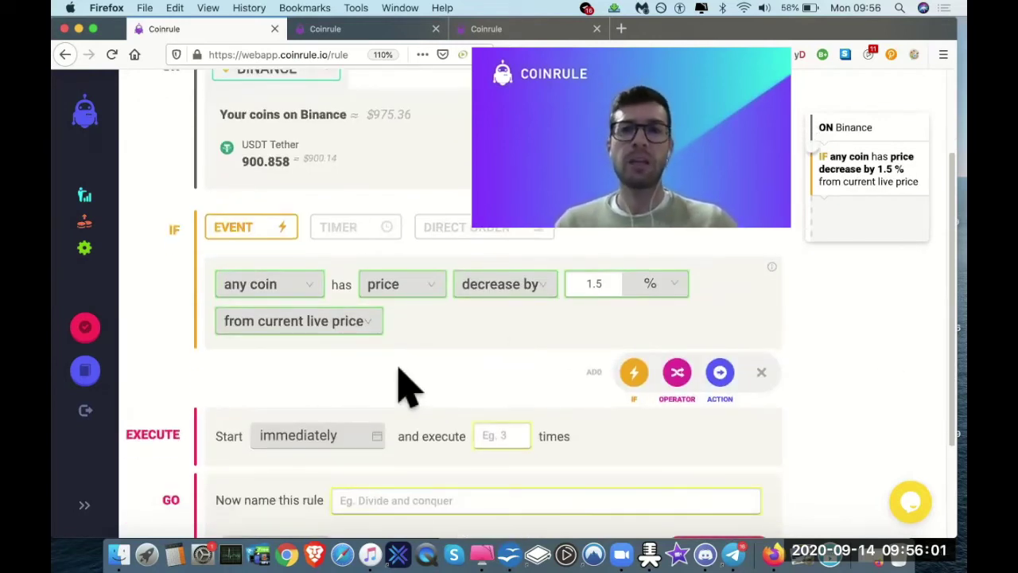
left_click(369, 323)
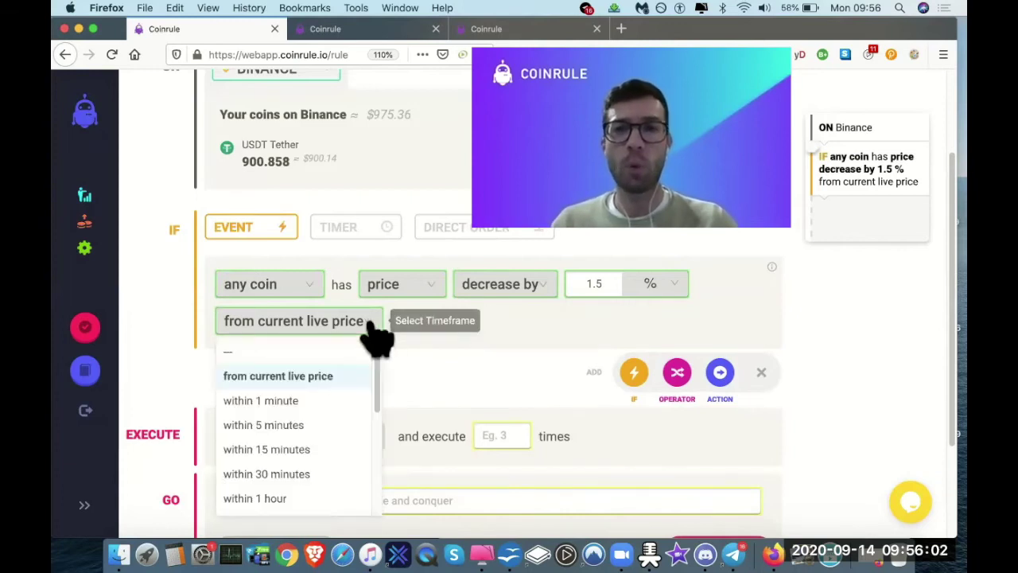
left_click(307, 450)
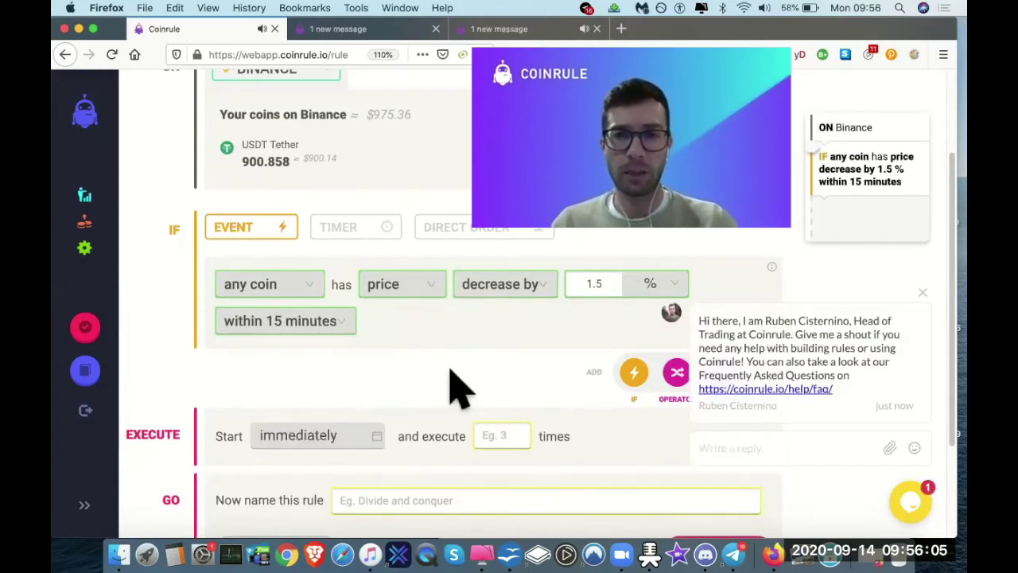
left_click(925, 292)
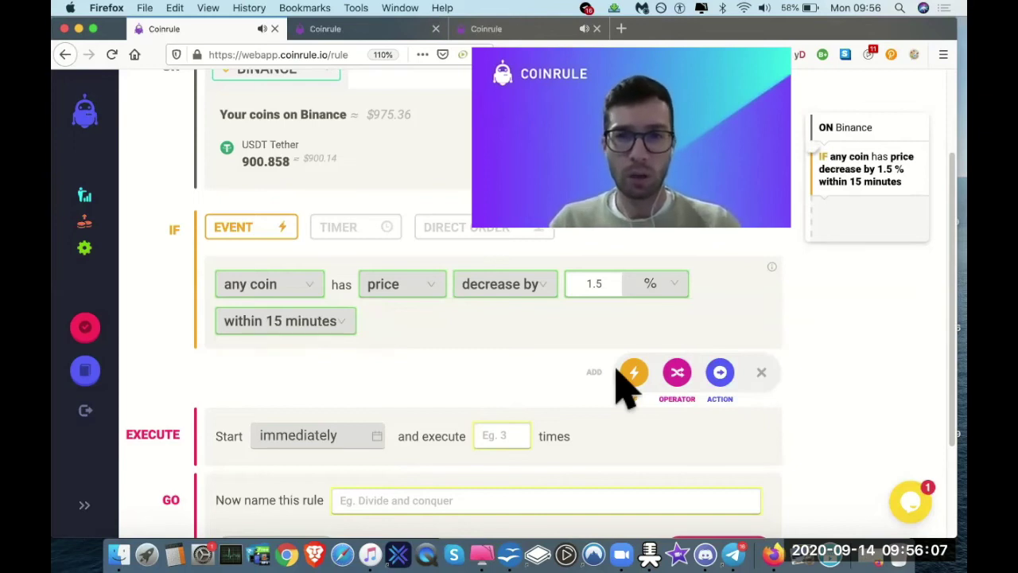
scroll(637, 374, "down", 2)
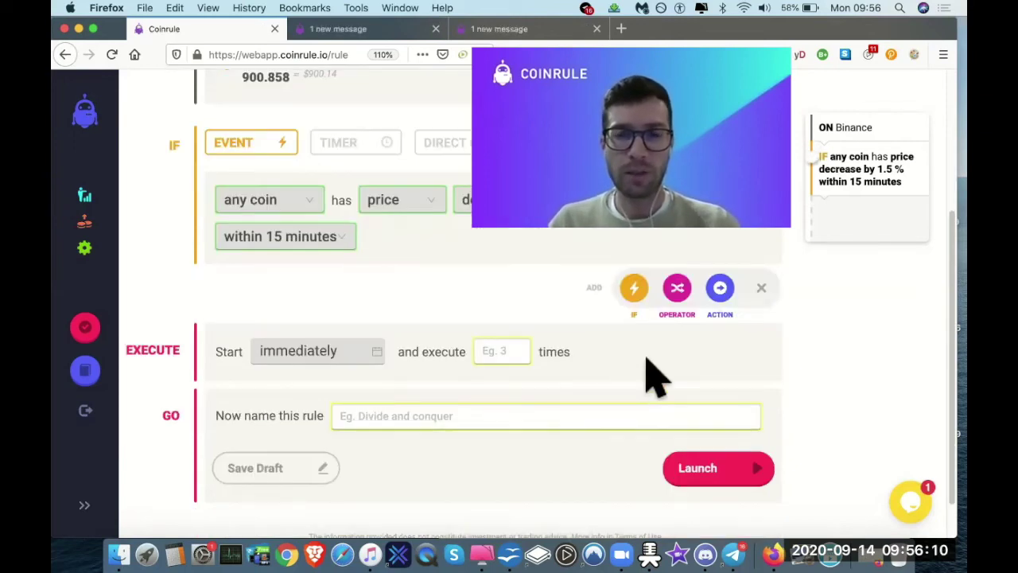
Add a second condition: that coin's MA (9) lower than price on 15-minute candles
left_click(634, 288)
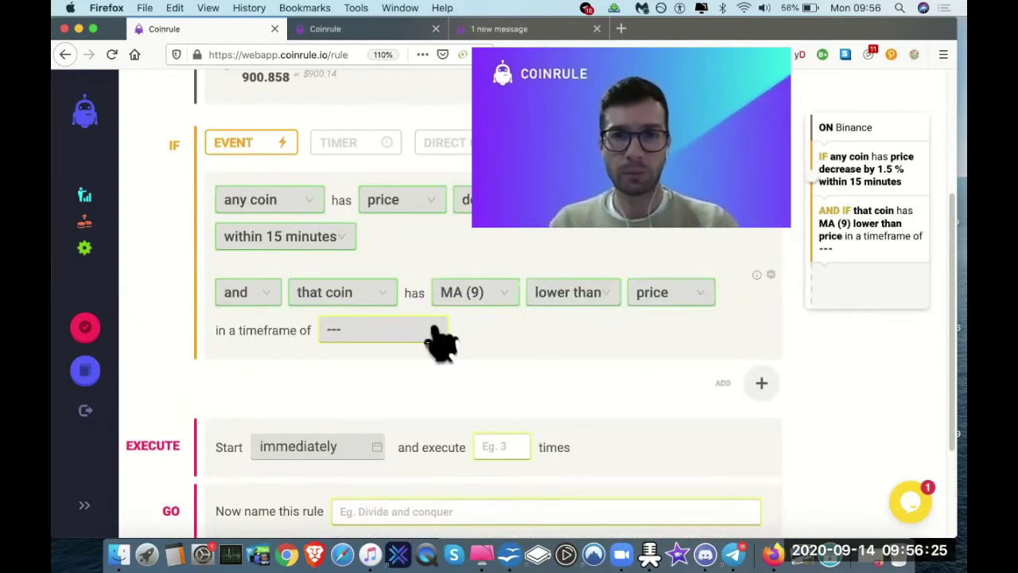
left_click(441, 342)
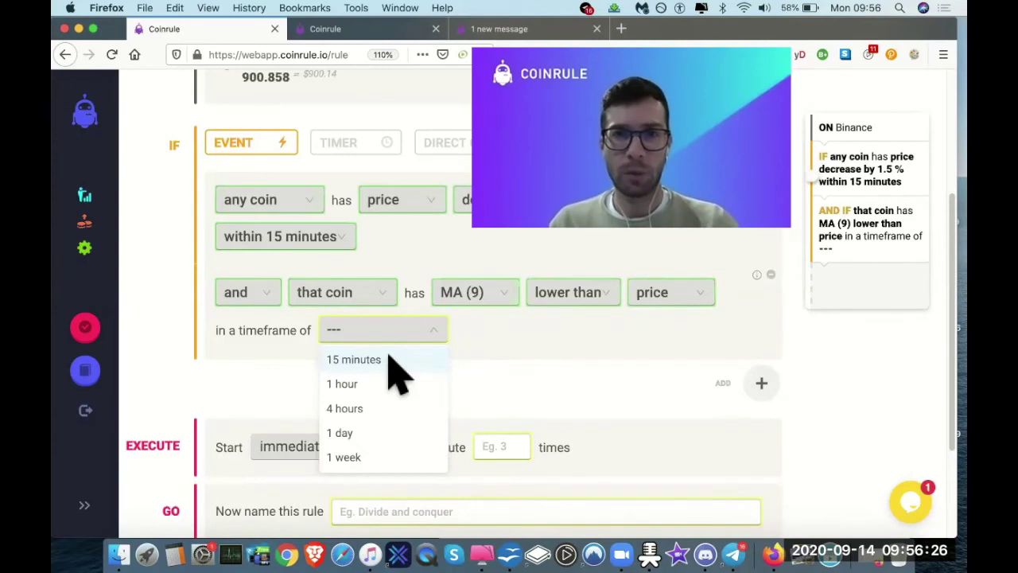
left_click(388, 358)
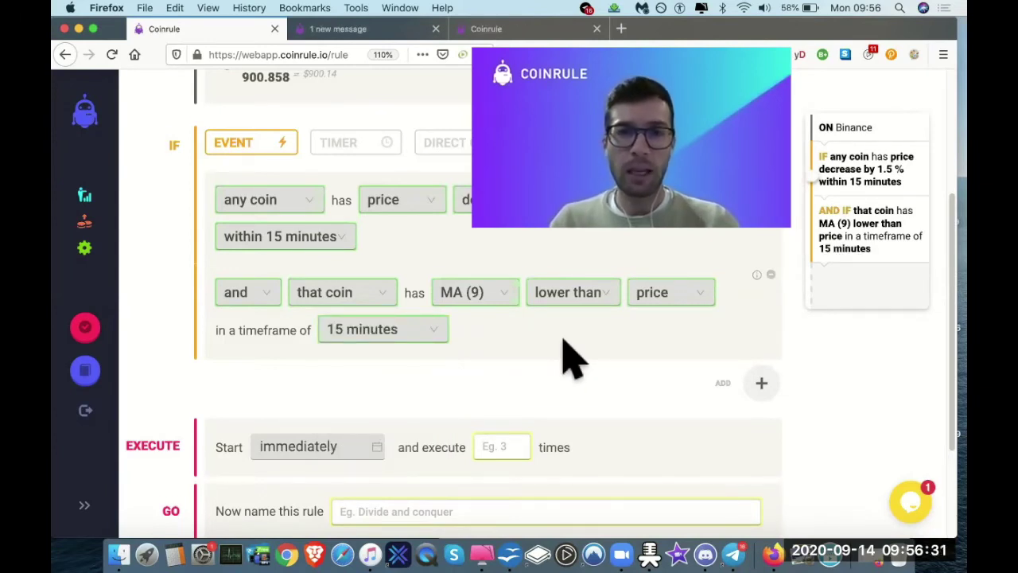
scroll(610, 409, "down", 1)
scroll(609, 409, "down", 3)
Add a wait block, then swap it for a new 'that coin' condition
left_click(761, 305)
left_click(677, 304)
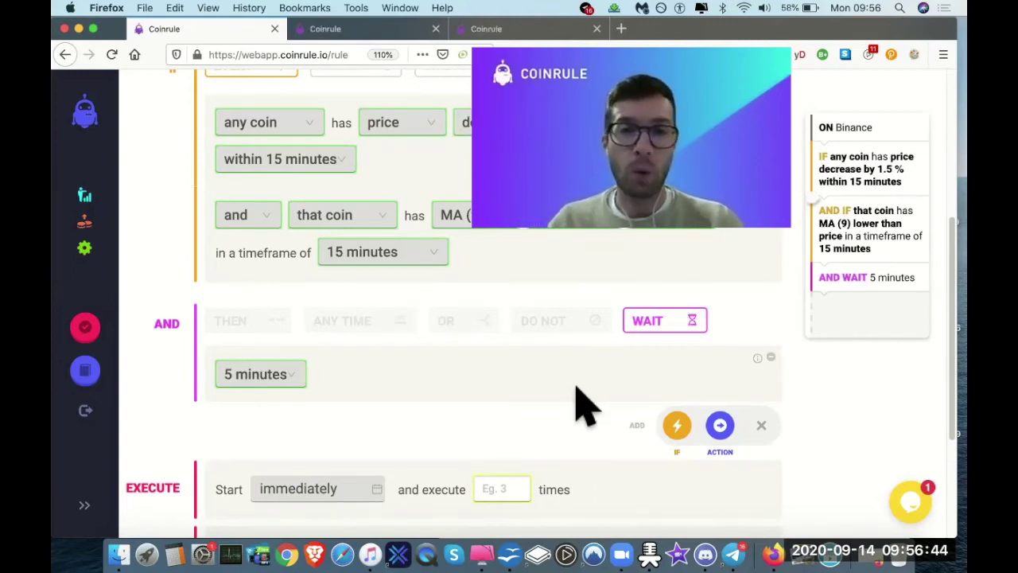
left_click(667, 320)
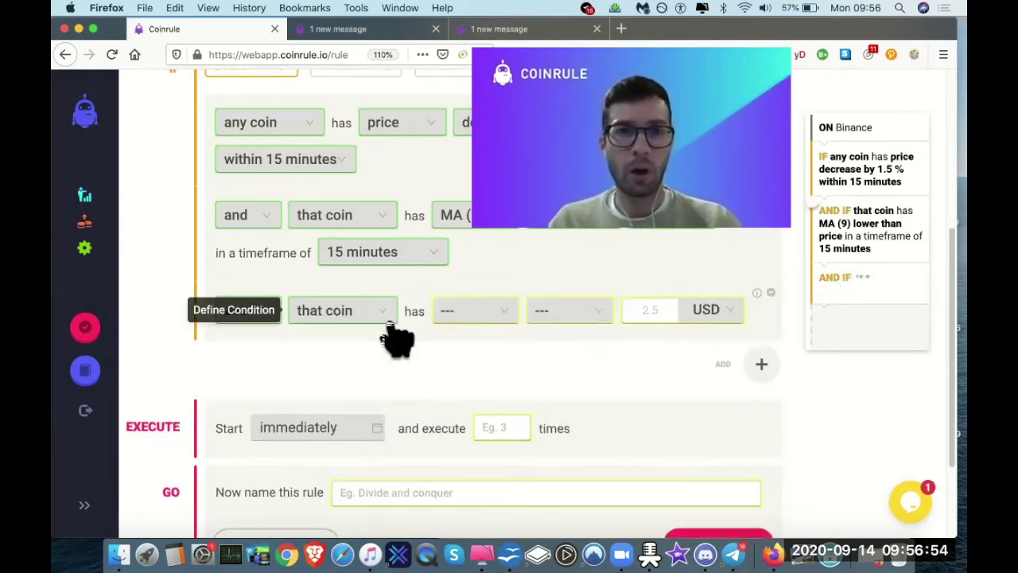
Set the new condition row to MA (50), lower than, MA (9), timeframe 15 minutes
left_click(488, 325)
left_click(478, 437)
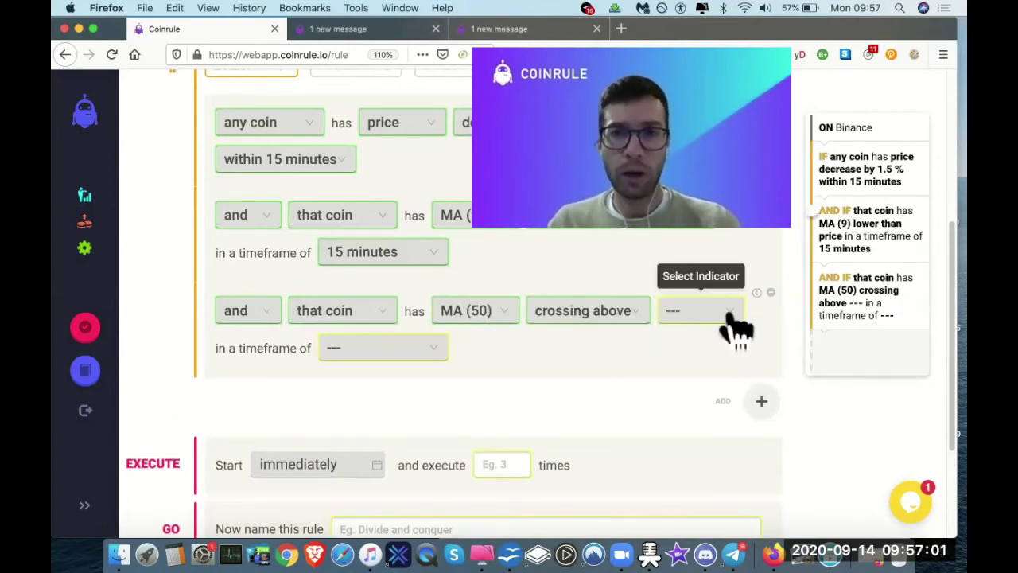
left_click(730, 318)
left_click(624, 313)
left_click(577, 365)
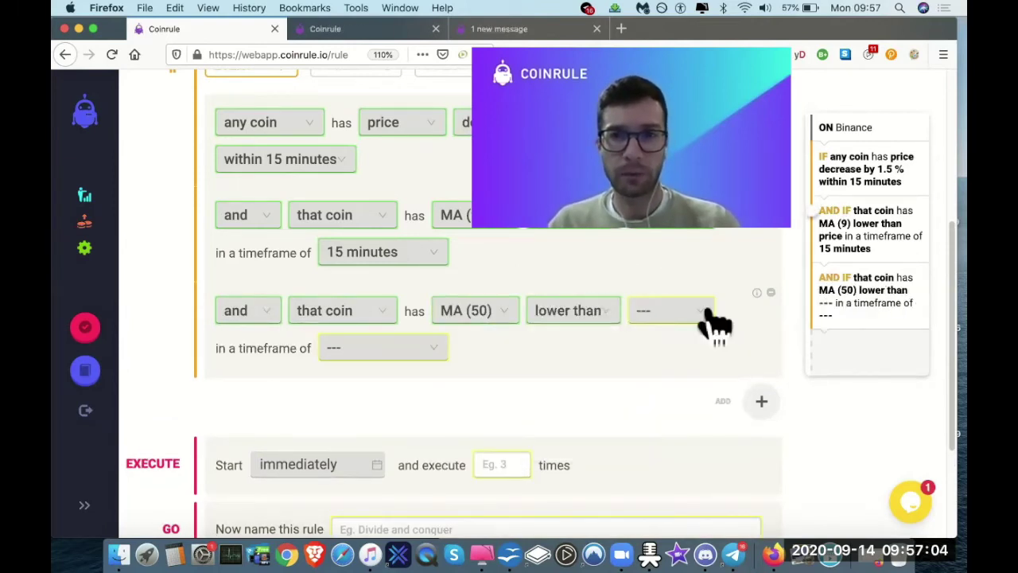
left_click(706, 314)
left_click(680, 366)
left_click(694, 314)
left_click(668, 389)
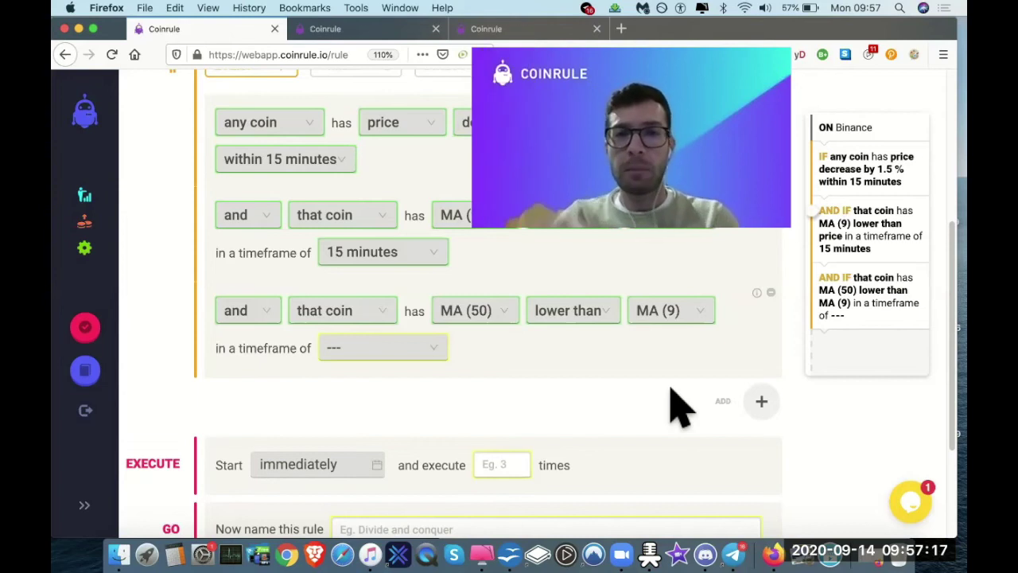
left_click(437, 350)
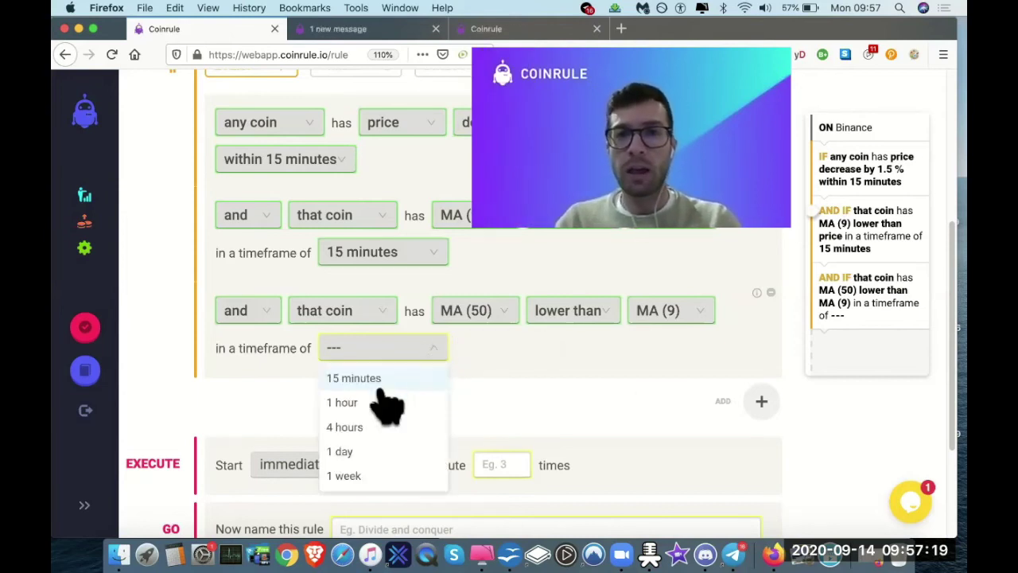
left_click(380, 385)
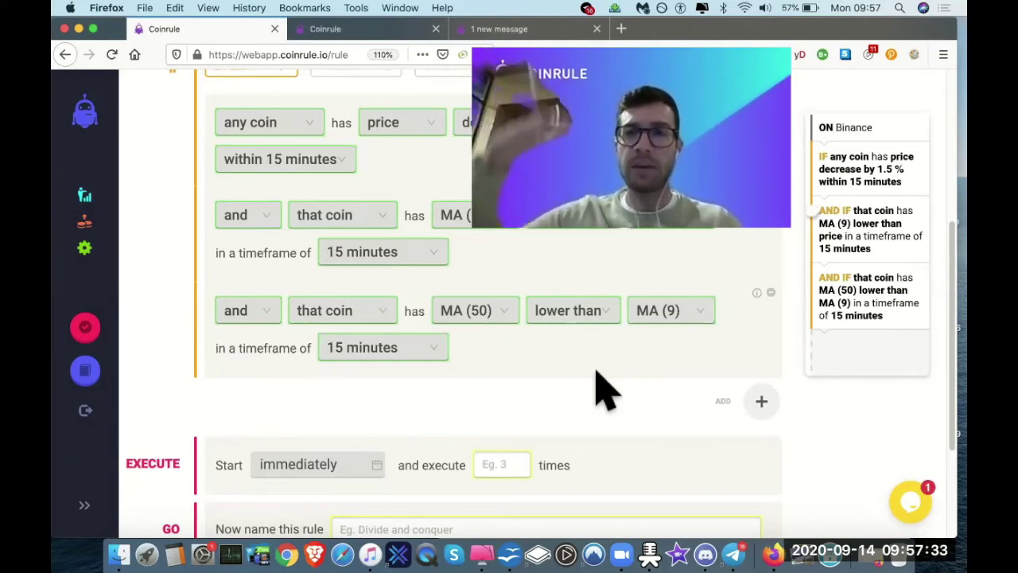
scroll(604, 390, "up", 1)
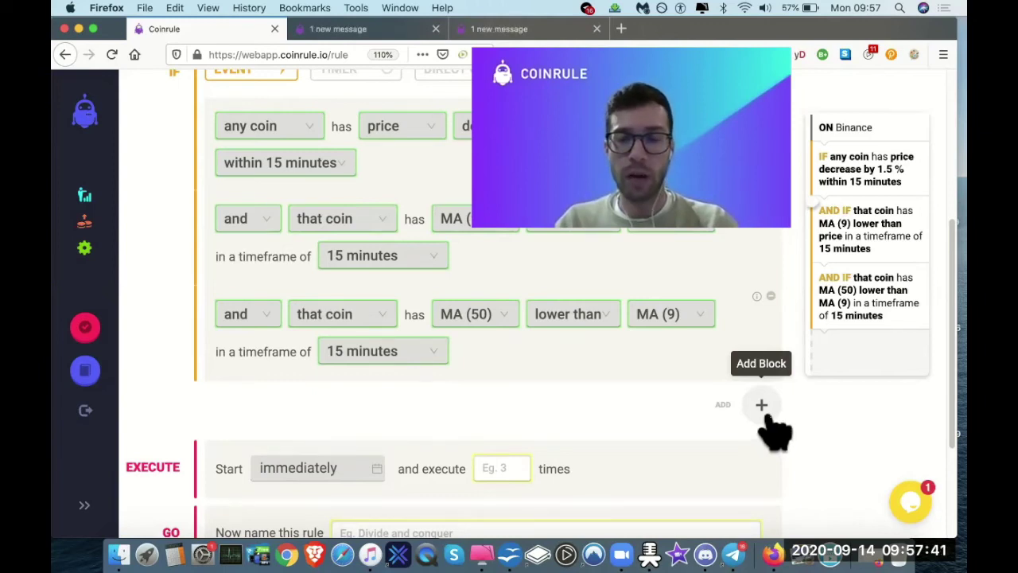
Add a WAIT 5 minutes block after the trend conditions
left_click(764, 407)
left_click(675, 405)
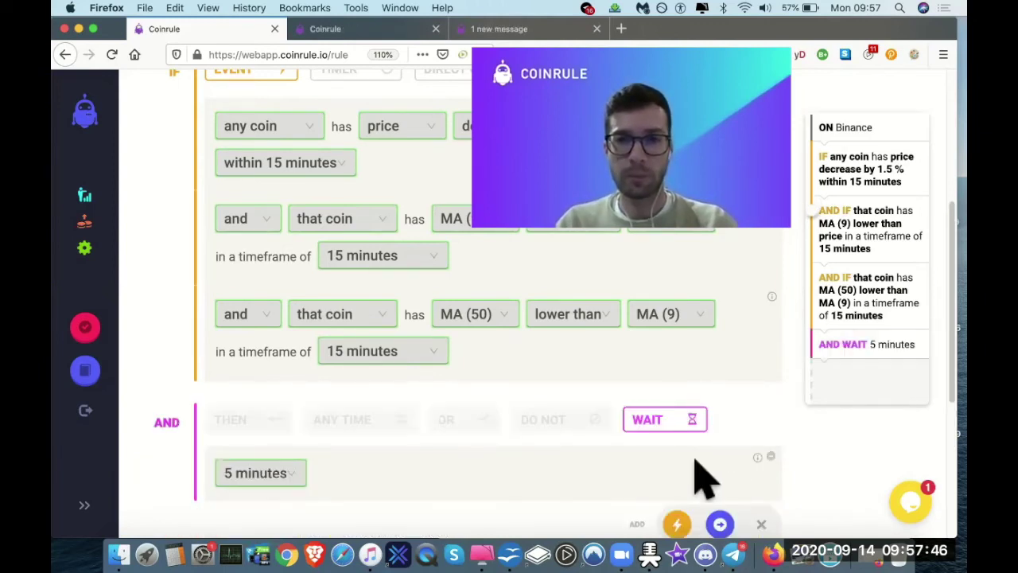
scroll(700, 477, "down", 2)
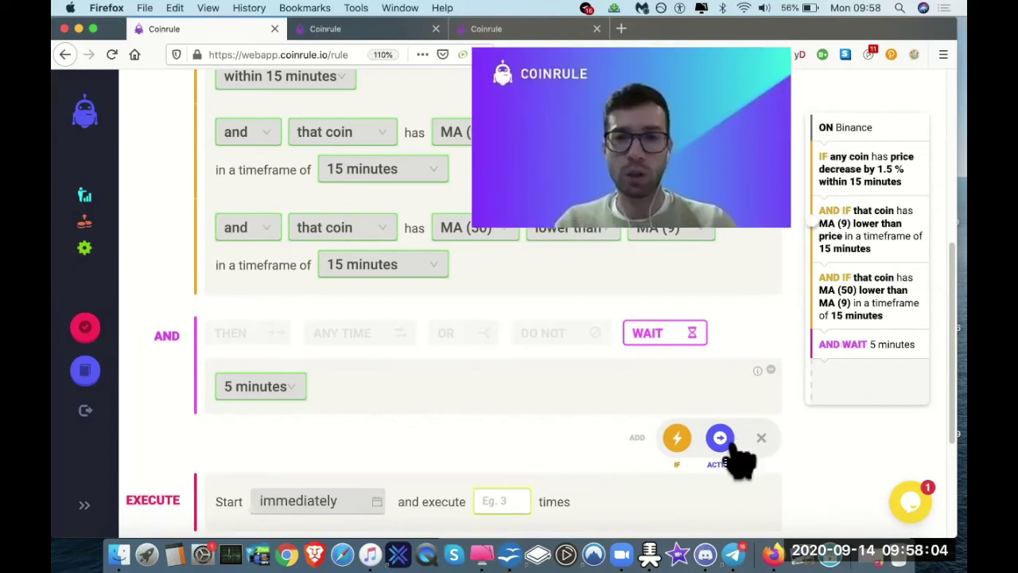
Add an IF block after the wait: that coin's MA (9) lower than price over 15 minutes
left_click(678, 439)
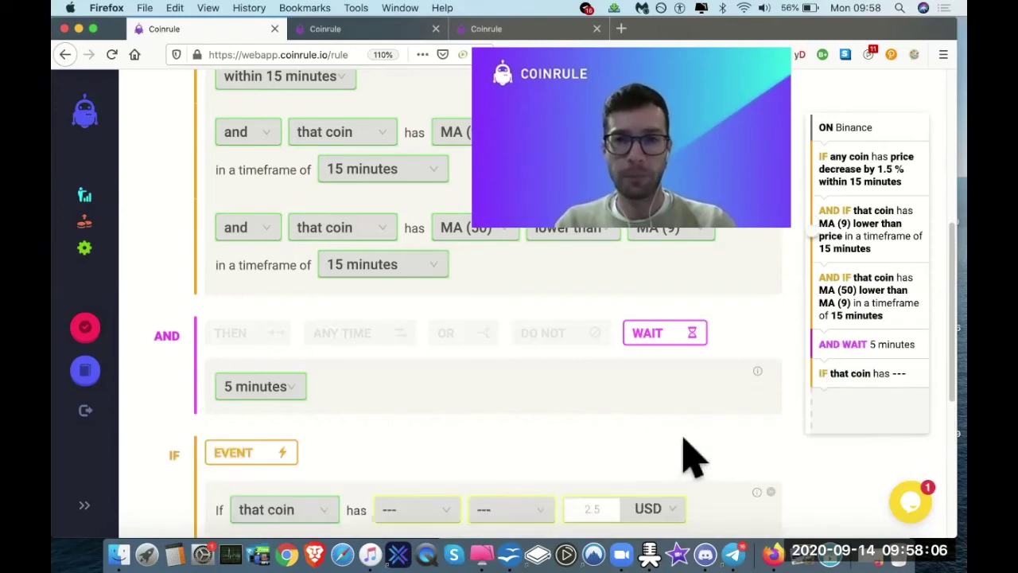
scroll(525, 404, "down", 3)
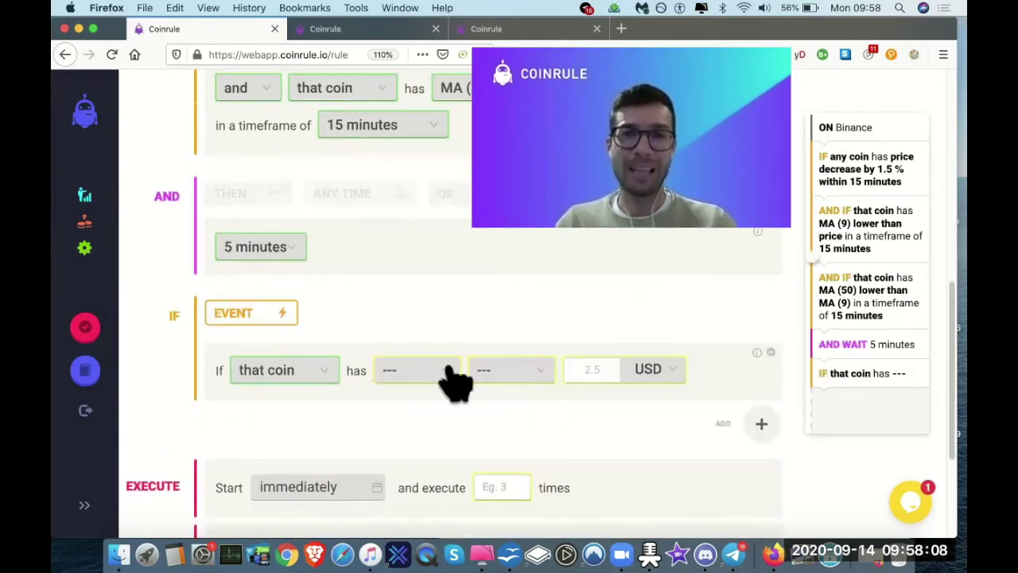
left_click(452, 380)
left_click(414, 424)
left_click(538, 380)
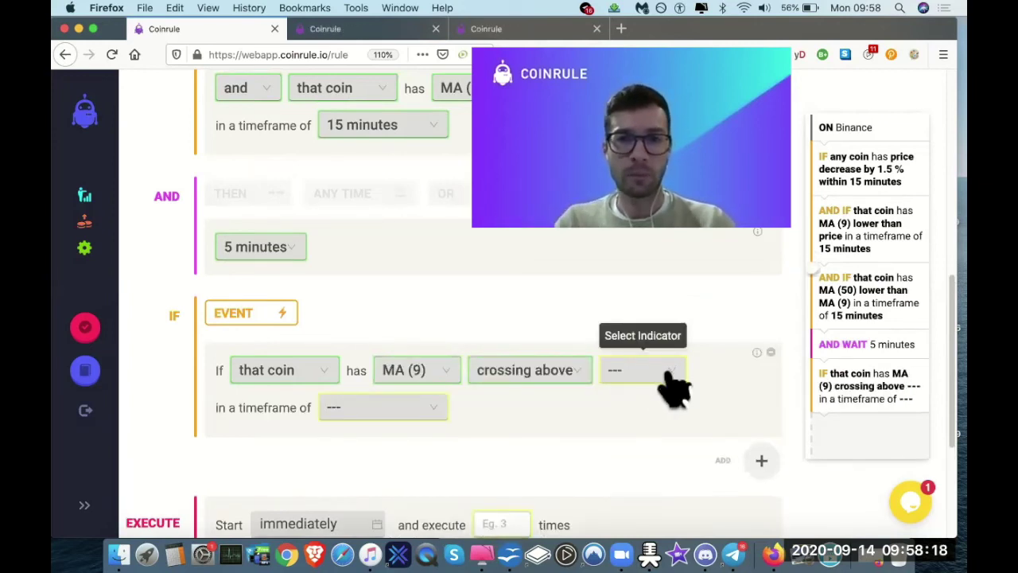
left_click(672, 388)
left_click(646, 449)
left_click(429, 410)
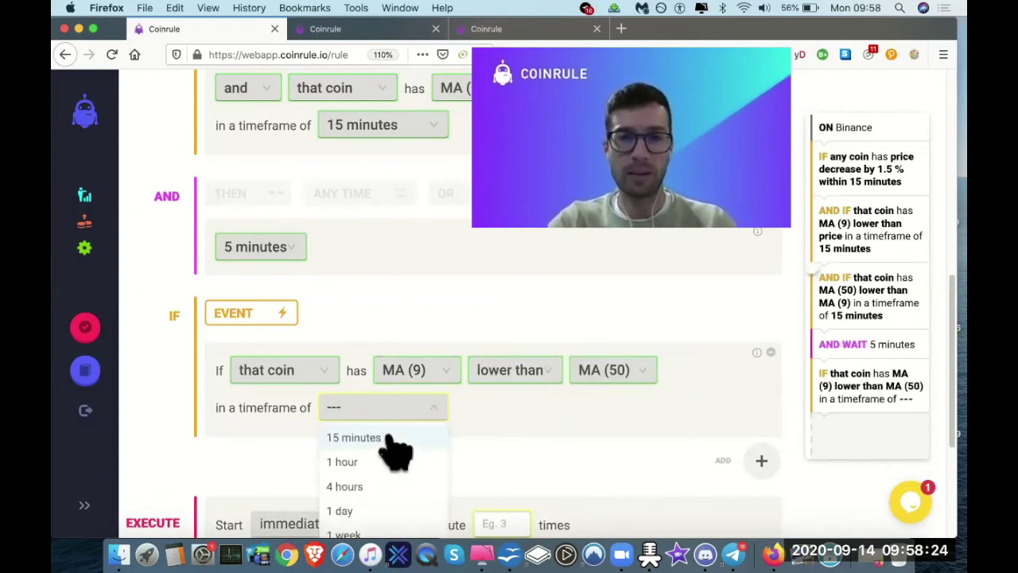
left_click(354, 437)
left_click(637, 381)
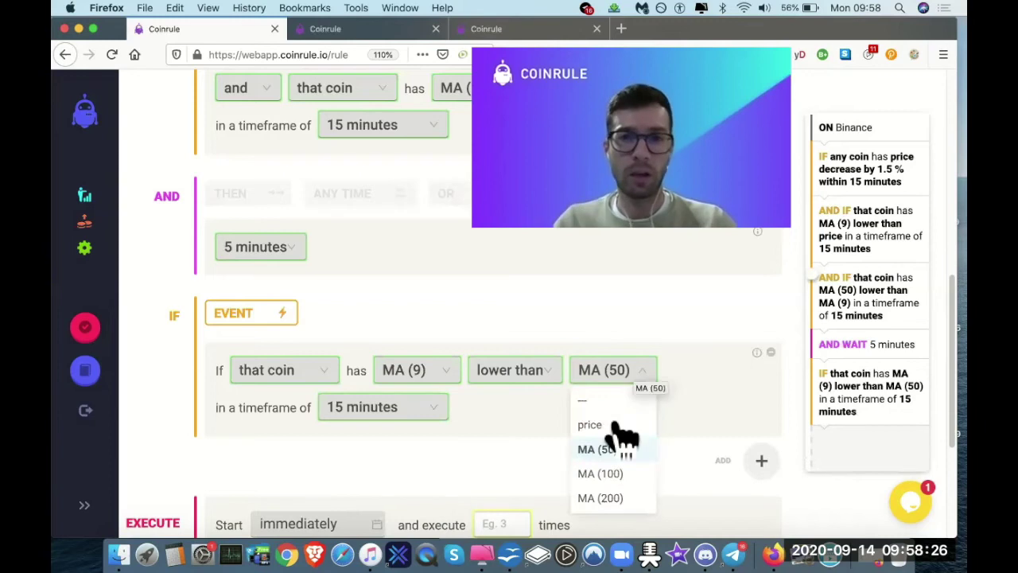
left_click(617, 423)
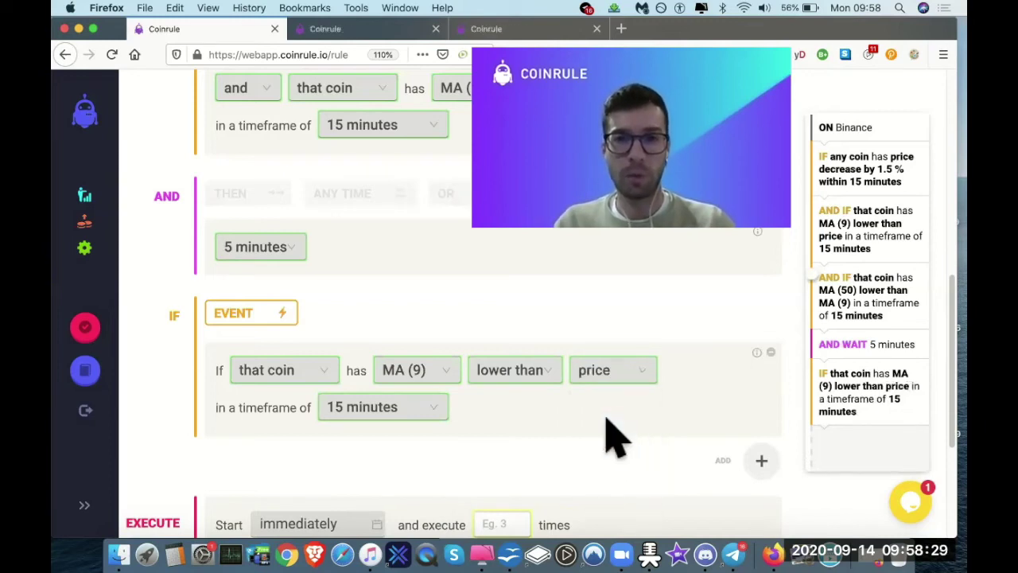
scroll(606, 435, "down", 2)
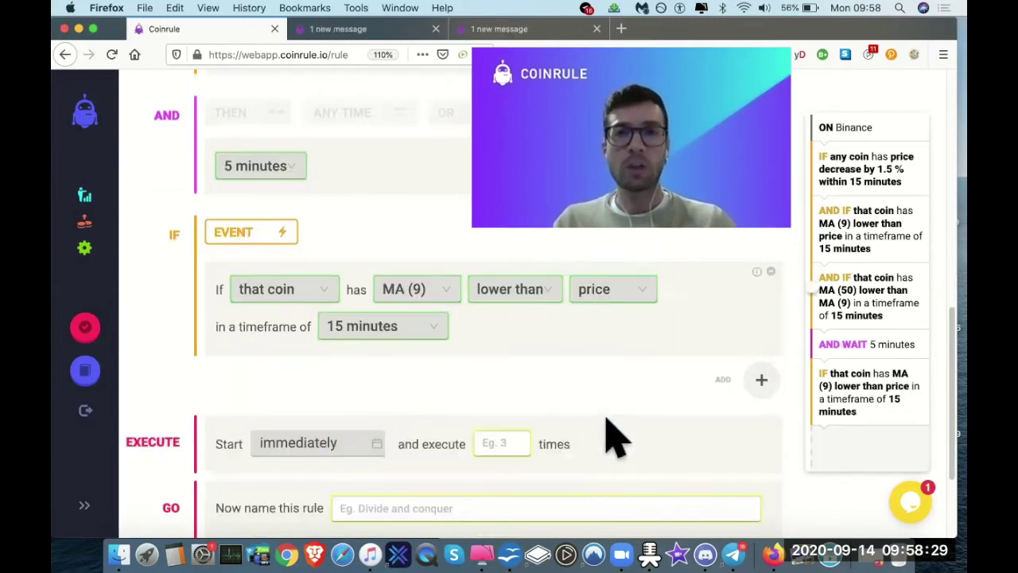
Add a 30 USD market buy of the coin from the USDT wallet, followed by a new condition block
left_click(762, 383)
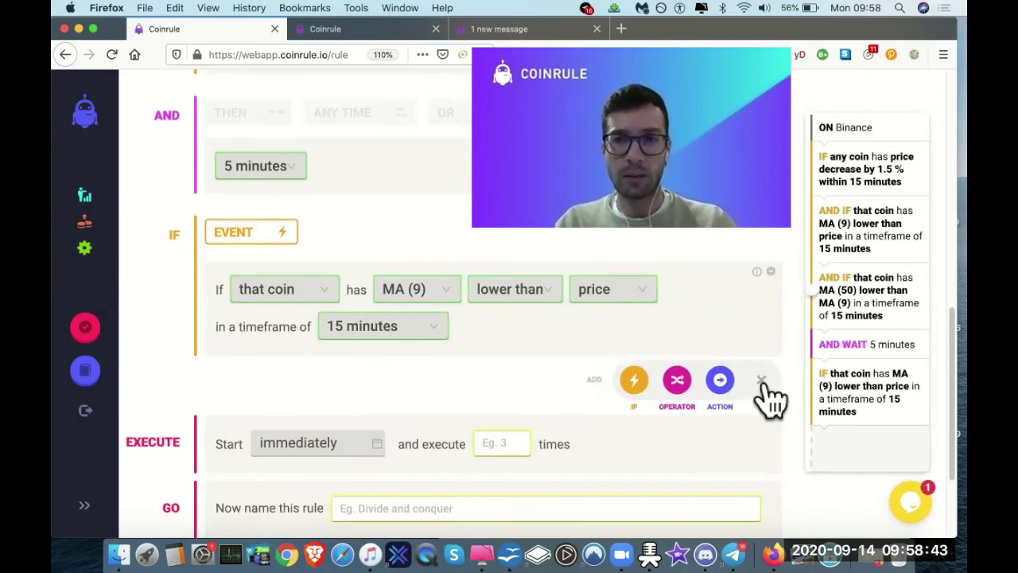
left_click(720, 380)
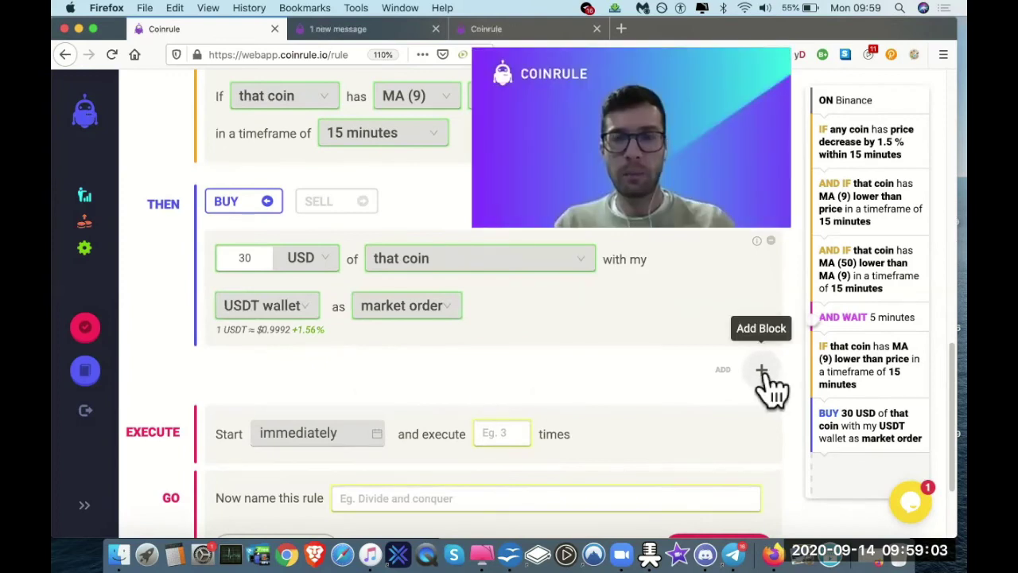
left_click(761, 371)
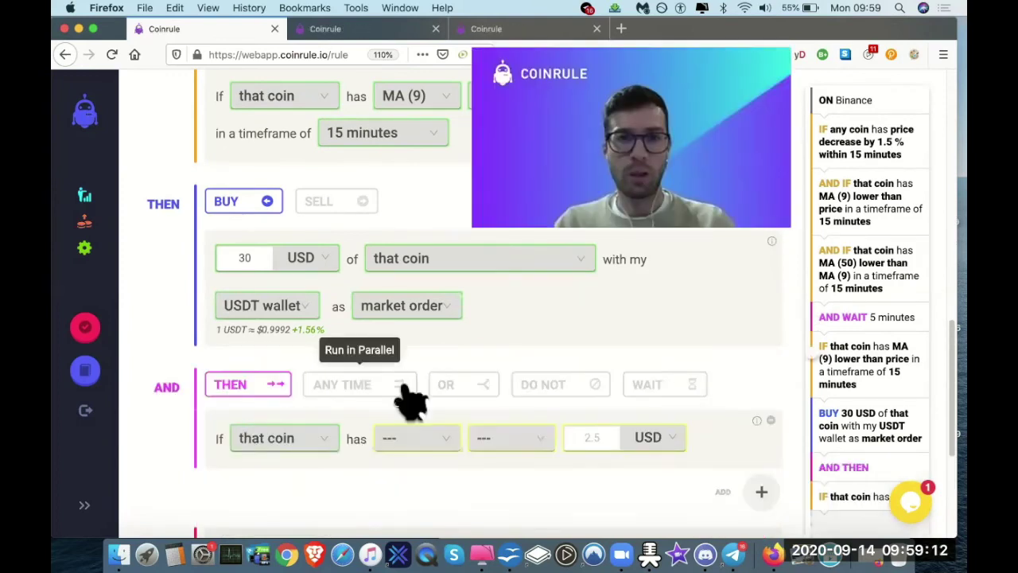
Make the new condition a 2% price increase from the purchase price
left_click(454, 450)
left_click(413, 492)
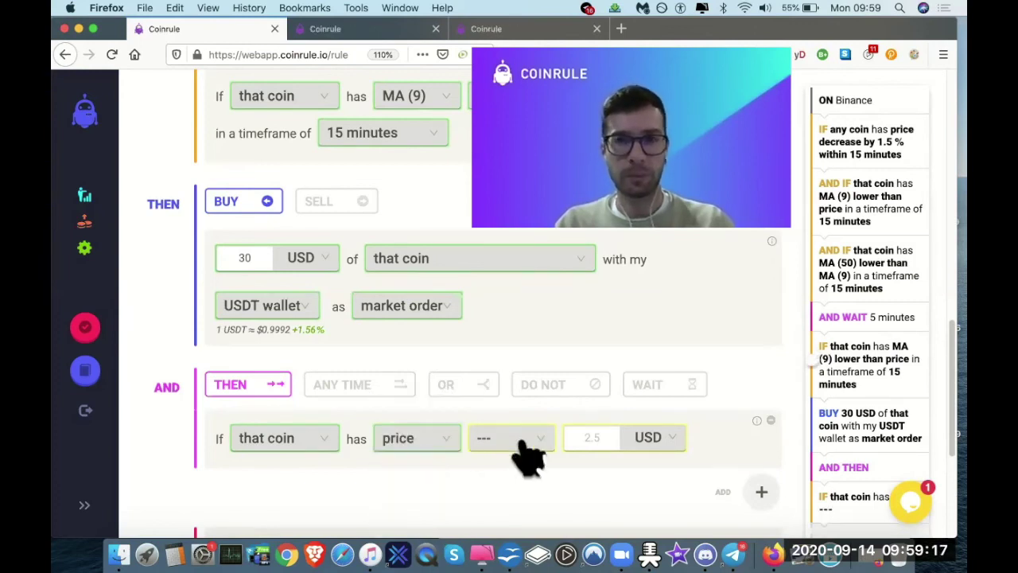
left_click(527, 454)
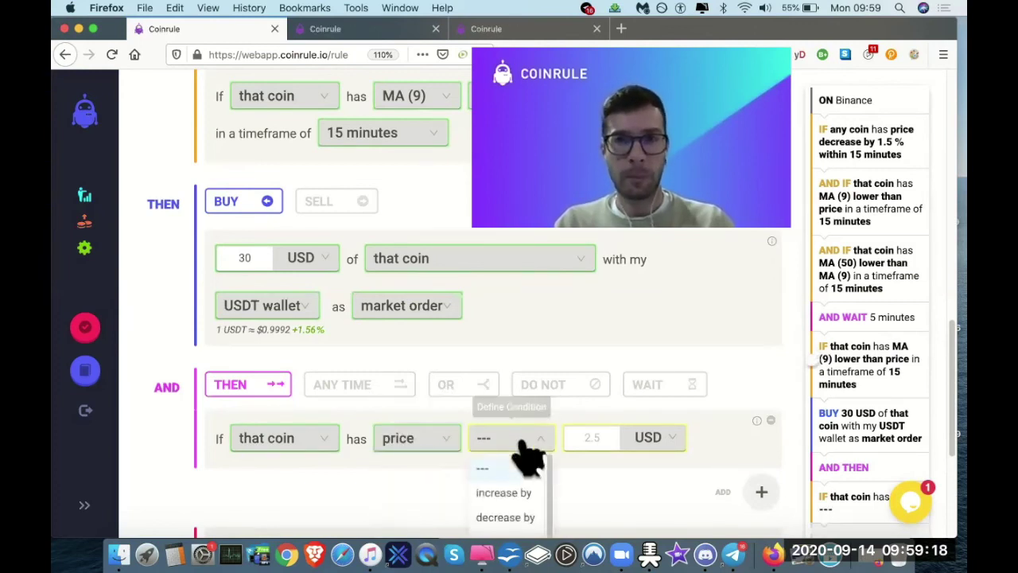
left_click(513, 493)
left_click(602, 436)
type("2")
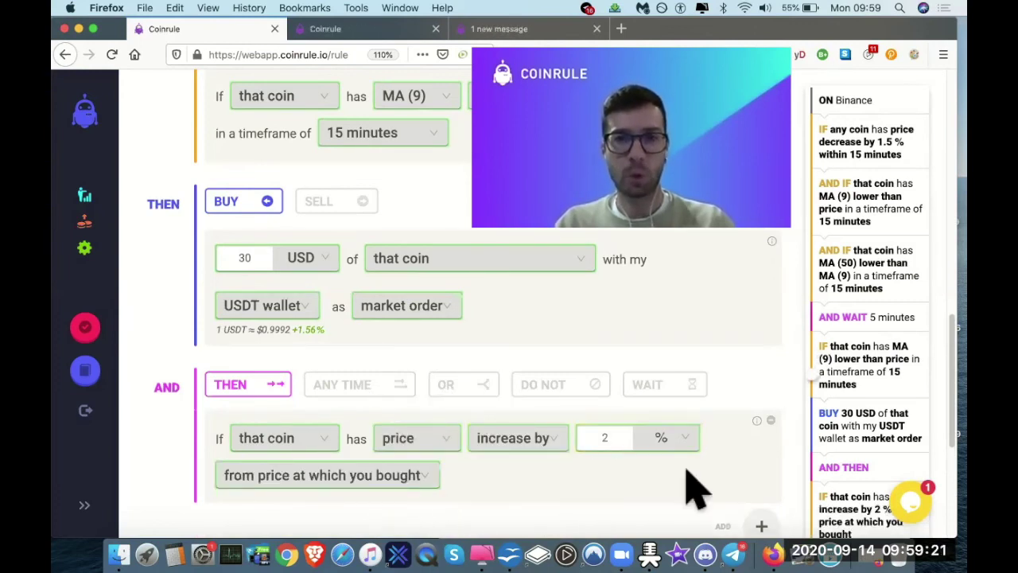
scroll(692, 487, "down", 3)
left_click(761, 412)
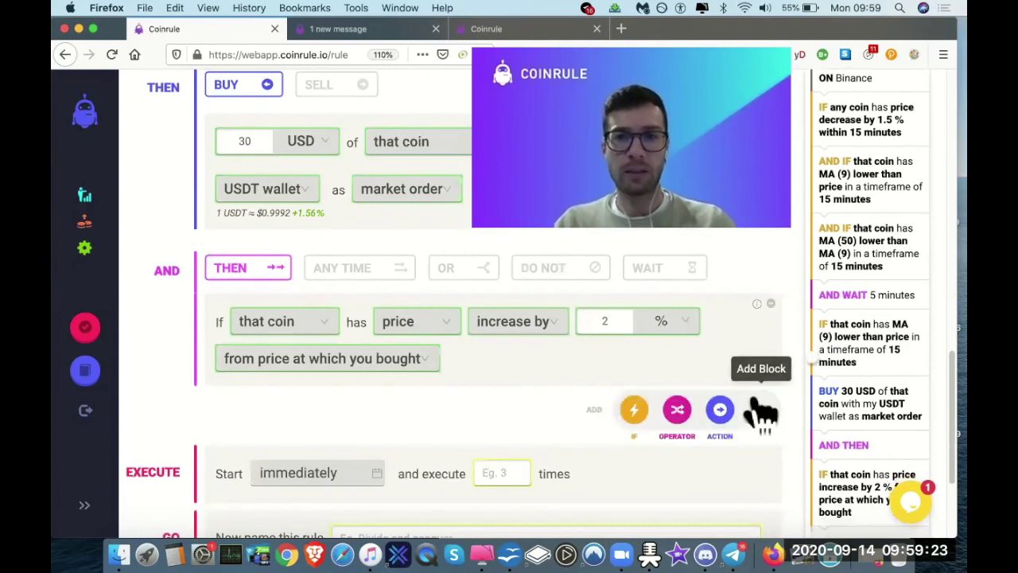
Add a second condition requiring the price to decrease by 1% from the buy price
left_click(634, 411)
left_click(505, 419)
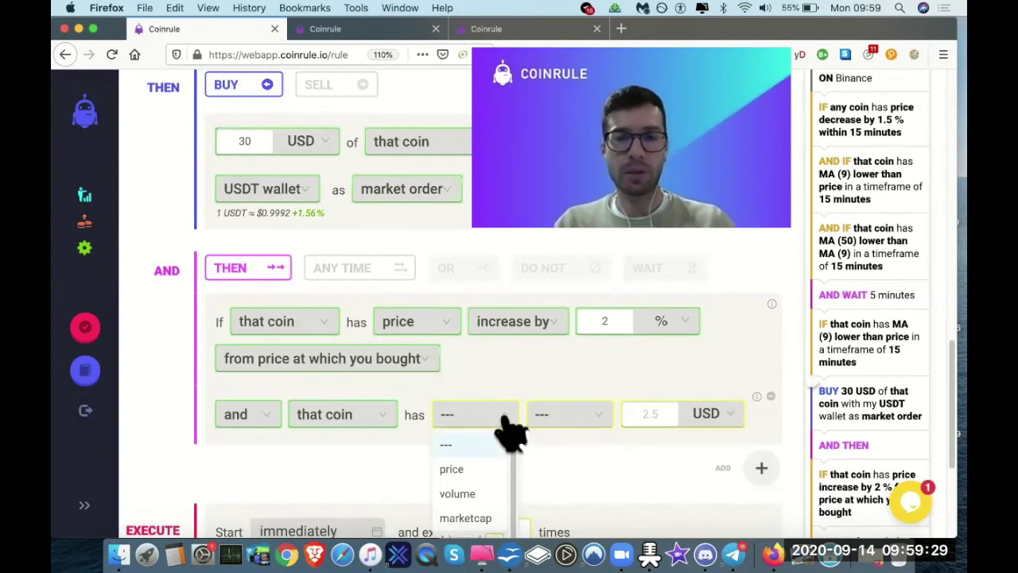
scroll(493, 513, "down", 2)
scroll(490, 512, "down", 3)
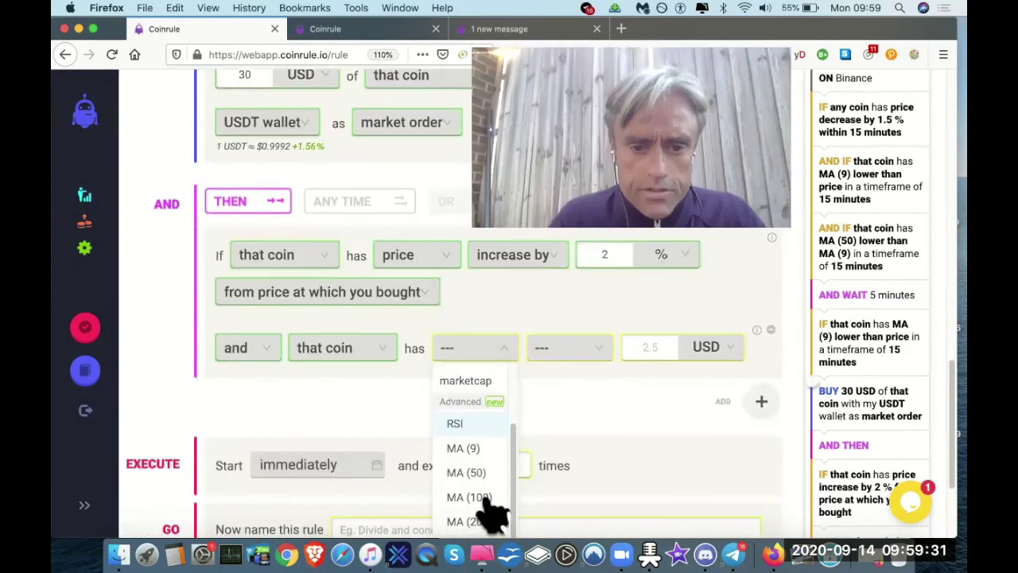
scroll(482, 385, "up", 2)
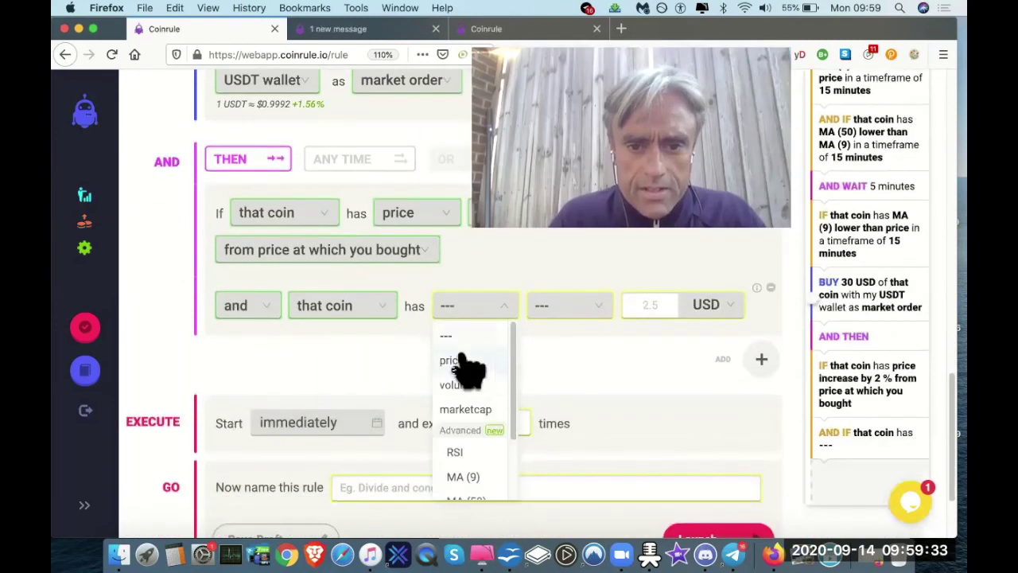
left_click(466, 367)
left_click(602, 309)
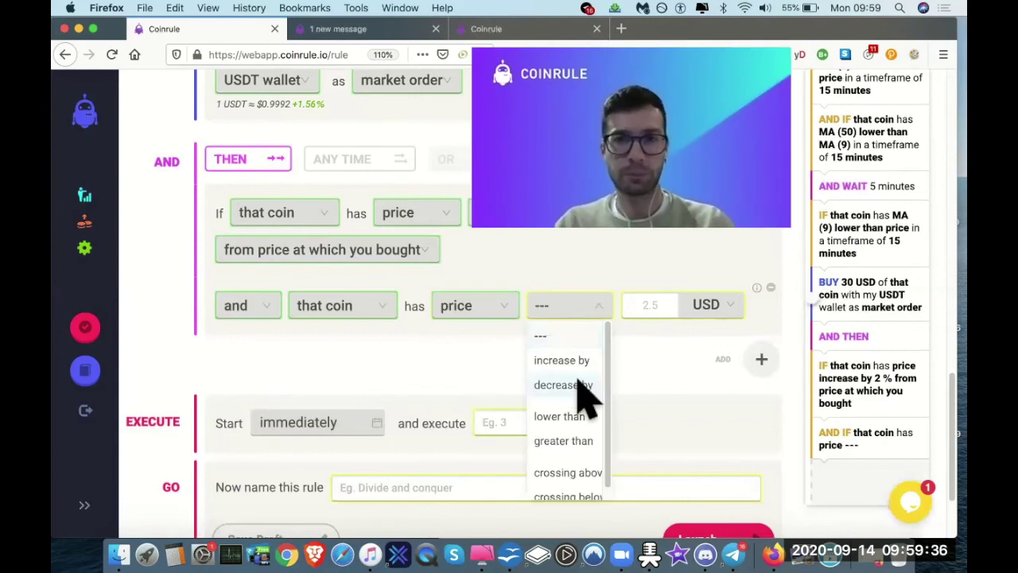
left_click(585, 394)
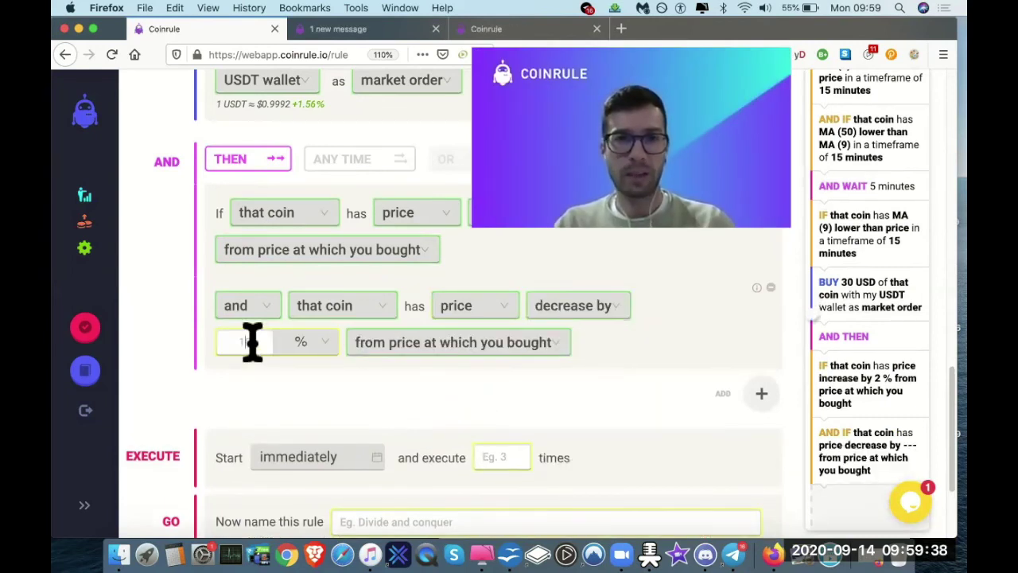
type("1")
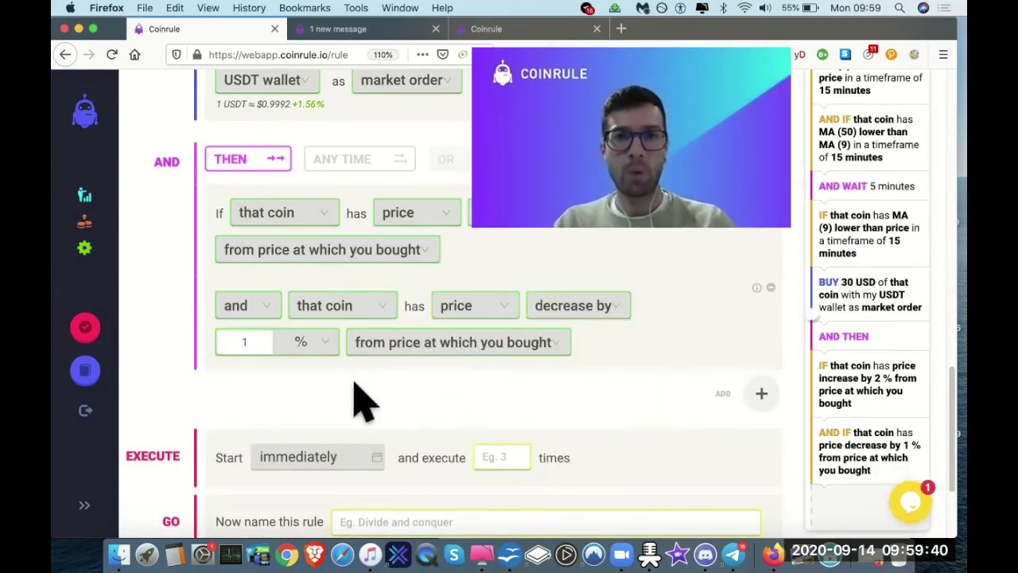
left_click(759, 395)
Add a market sell of 100% of the coin into the USDT wallet
left_click(720, 394)
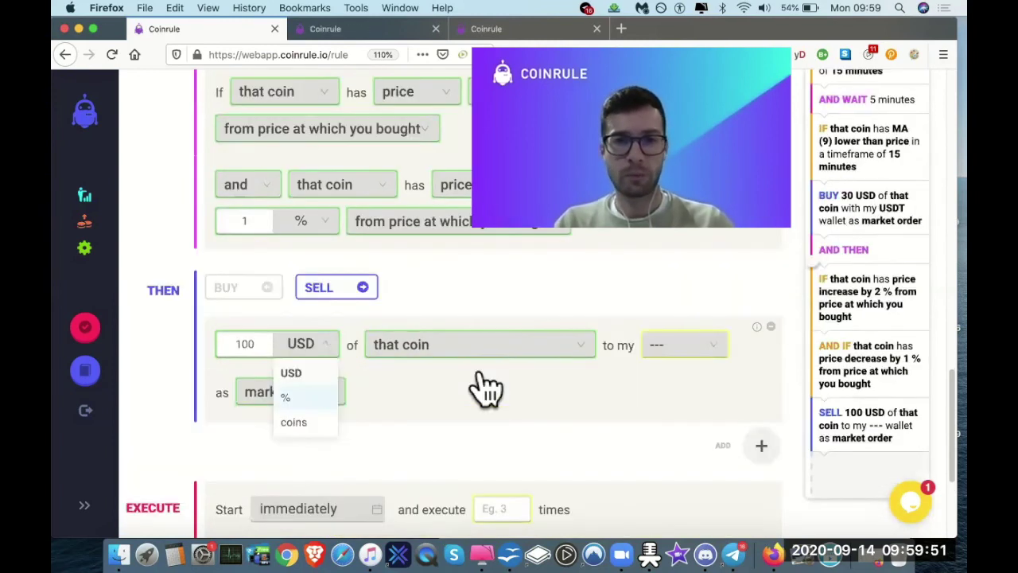
left_click(719, 352)
scroll(701, 515, "down", 5)
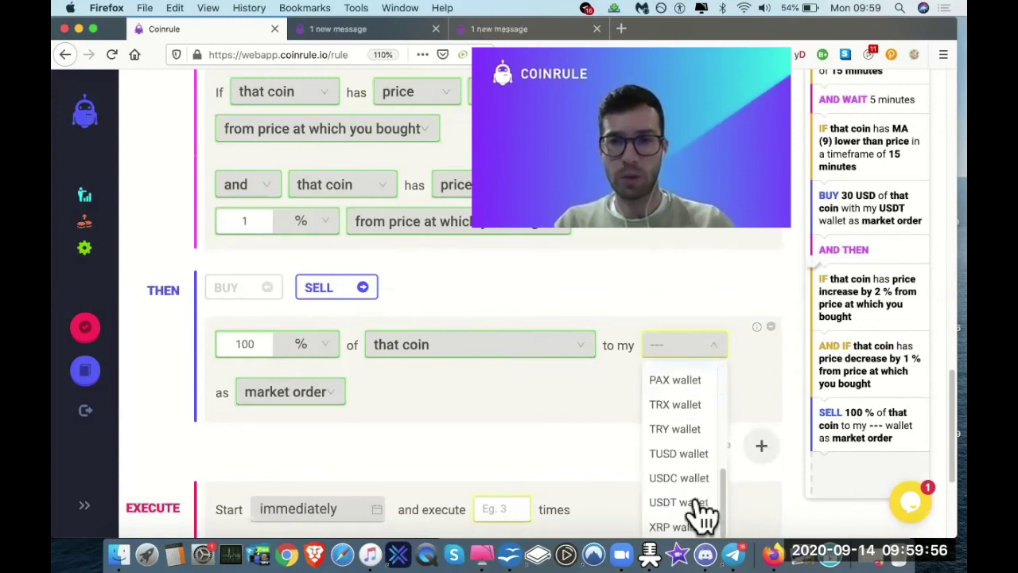
left_click(679, 502)
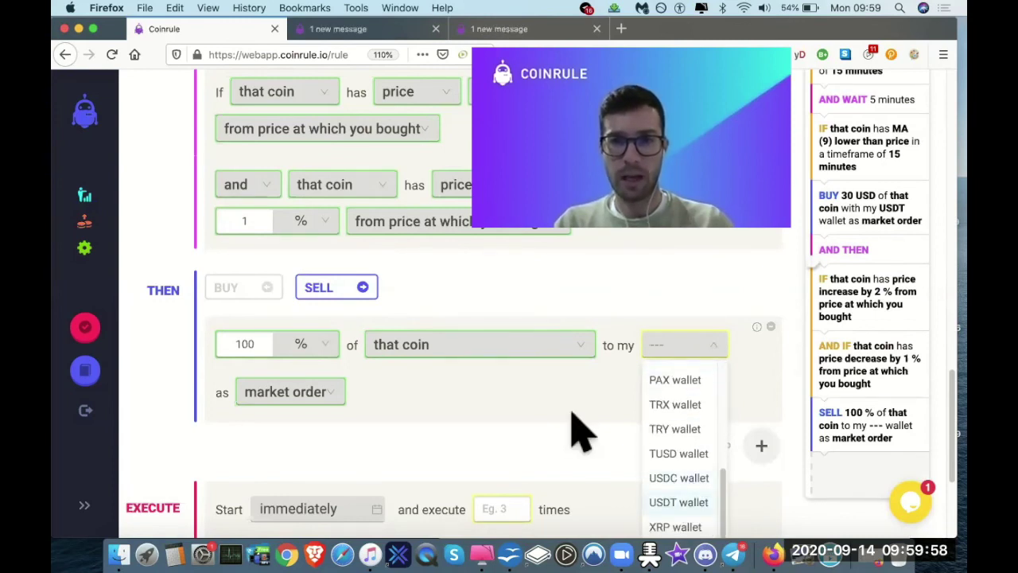
scroll(673, 469, "up", 1)
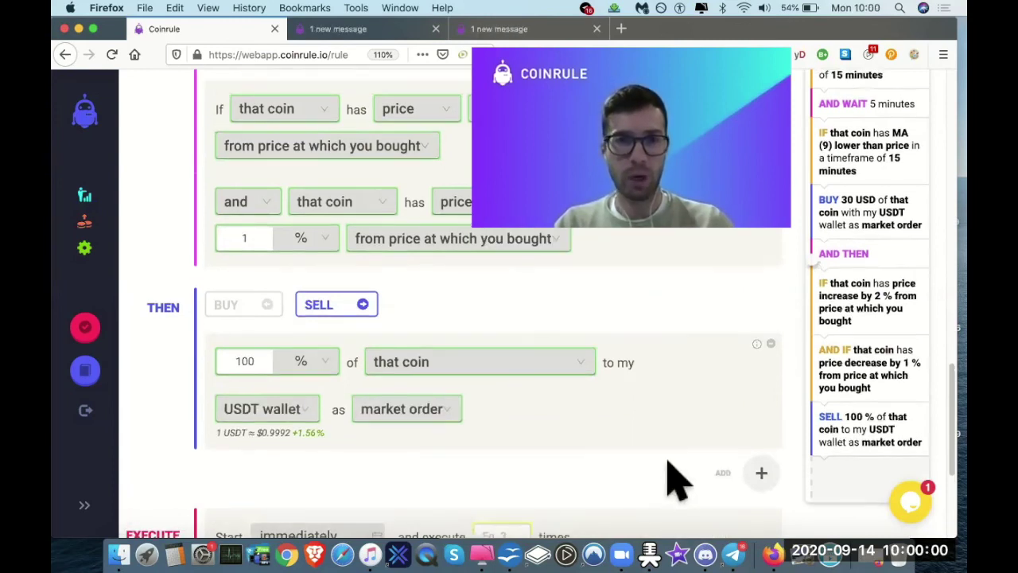
scroll(673, 477, "up", 1)
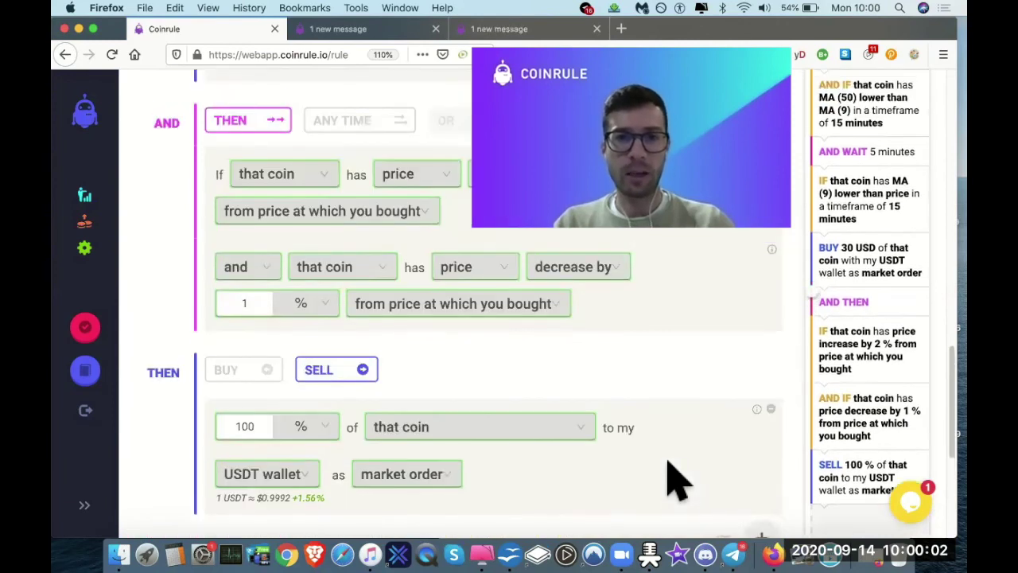
Set the rule to start immediately with 30 total executions and launch it
scroll(673, 480, "down", 5)
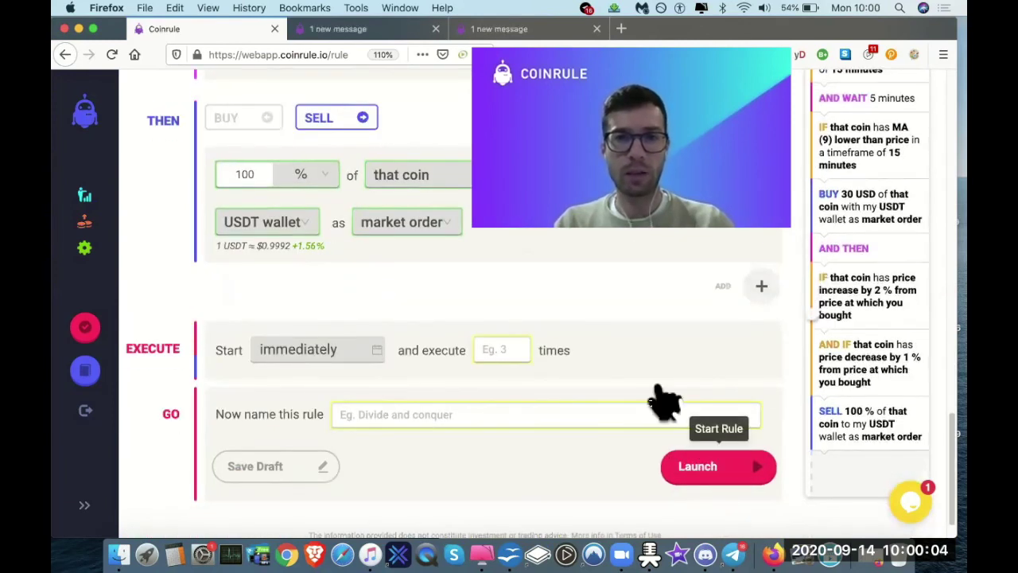
left_click(664, 401)
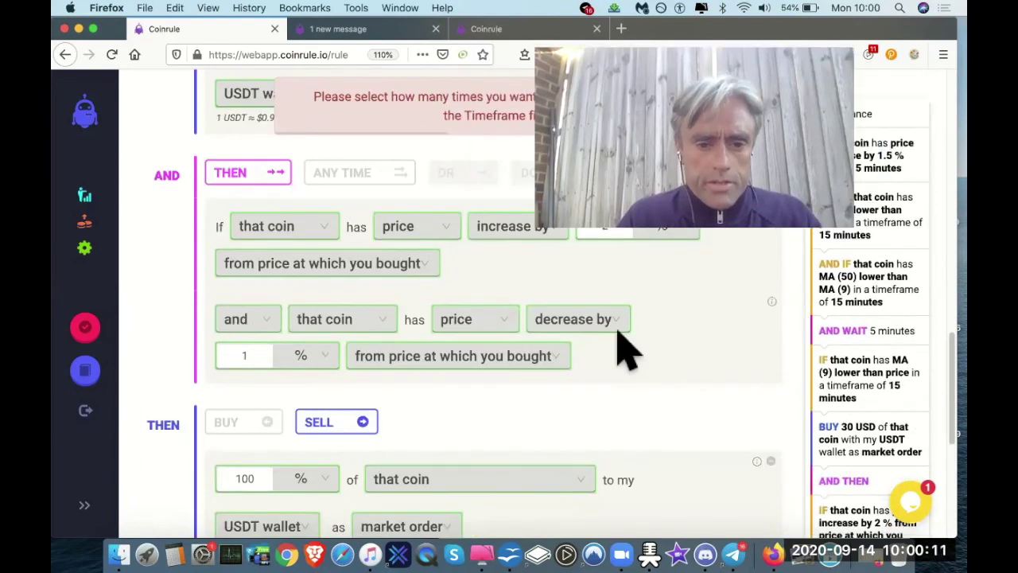
scroll(625, 350, "down", 3)
scroll(625, 350, "up", 6)
scroll(624, 350, "up", 2)
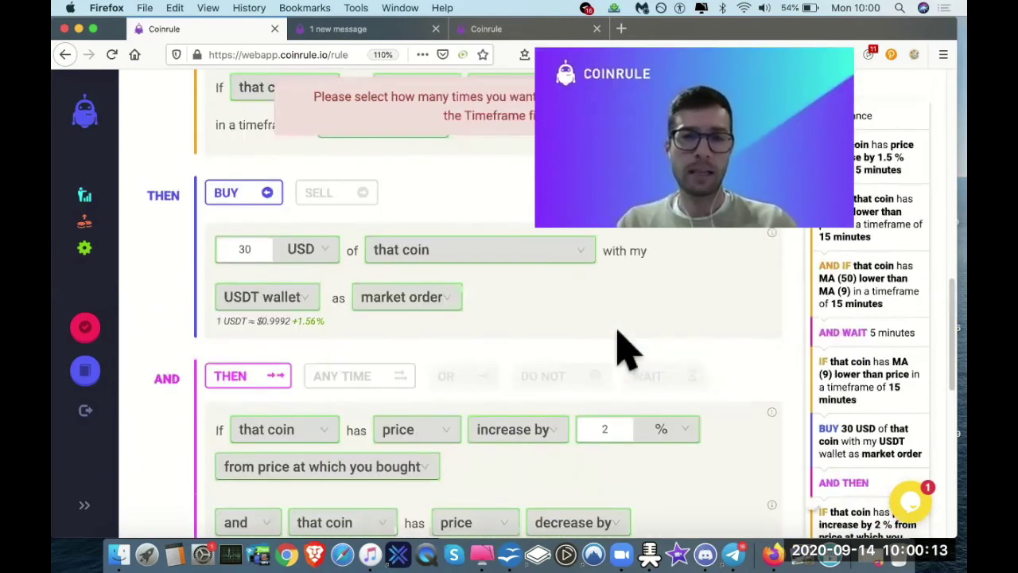
scroll(624, 350, "up", 2)
scroll(618, 345, "down", 8)
left_click(508, 460)
type("30")
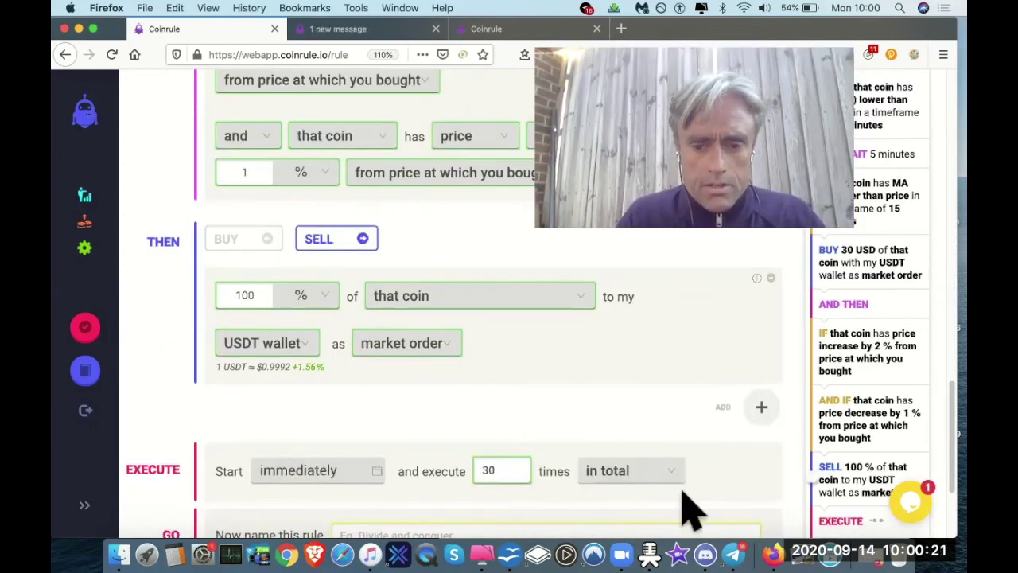
scroll(684, 505, "down", 3)
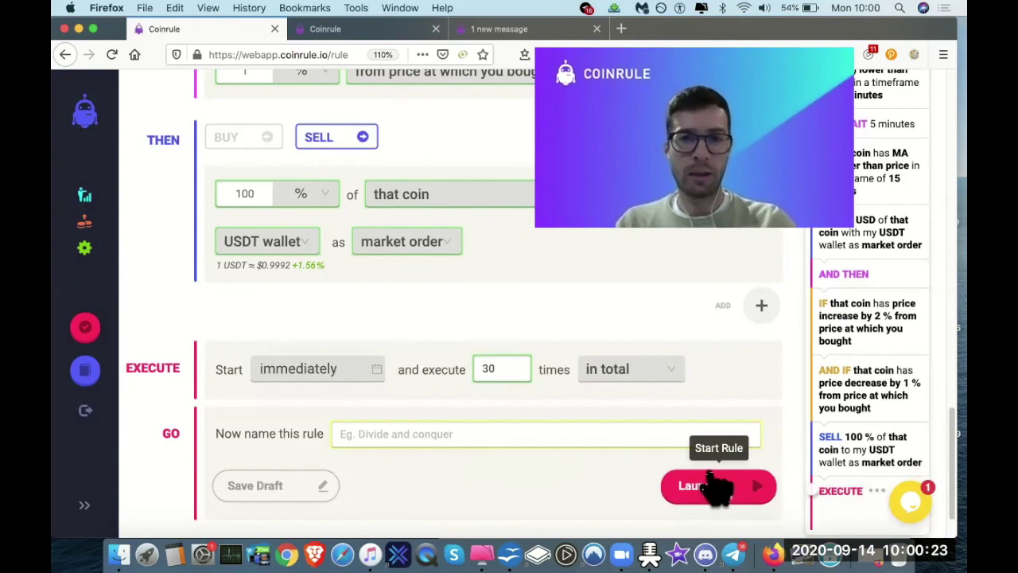
left_click(716, 487)
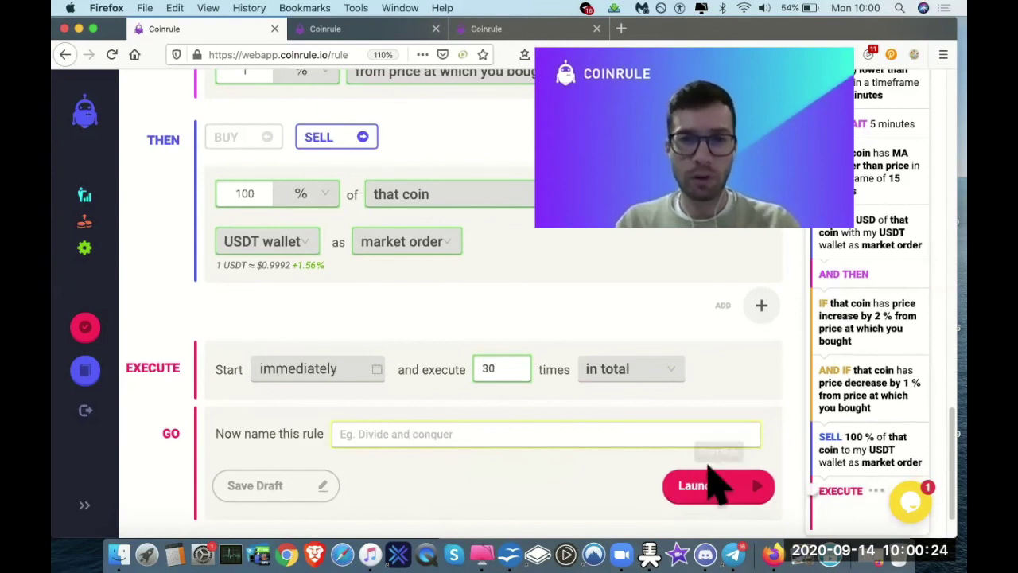
Enter 'Buy Dip And Wait Conf' as the rule name and review the final launch summary
left_click(403, 434)
type("ALT")
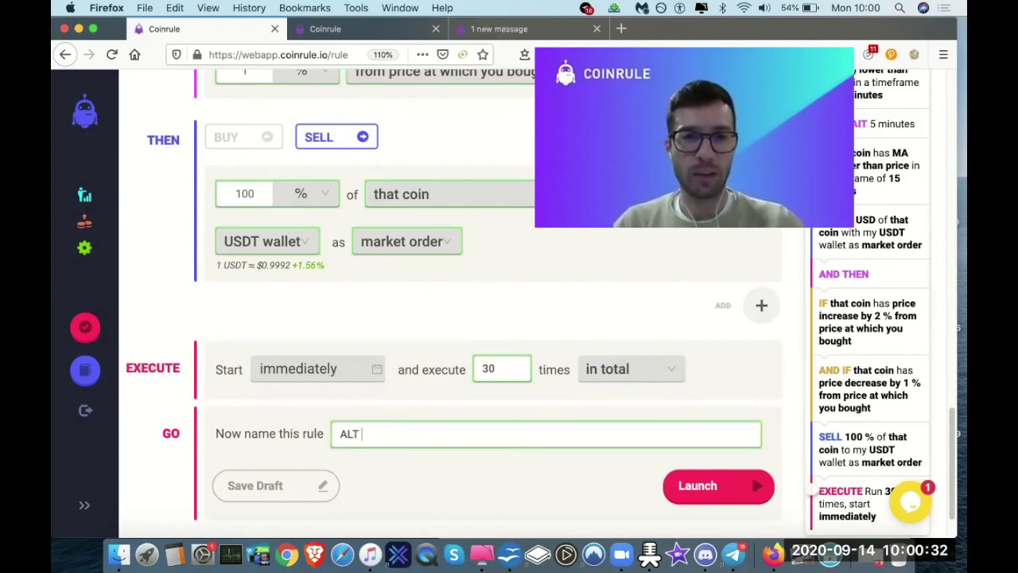
key("BackSpace")
key("BackSpace")
key("BackSpace")
key("BackSpace")
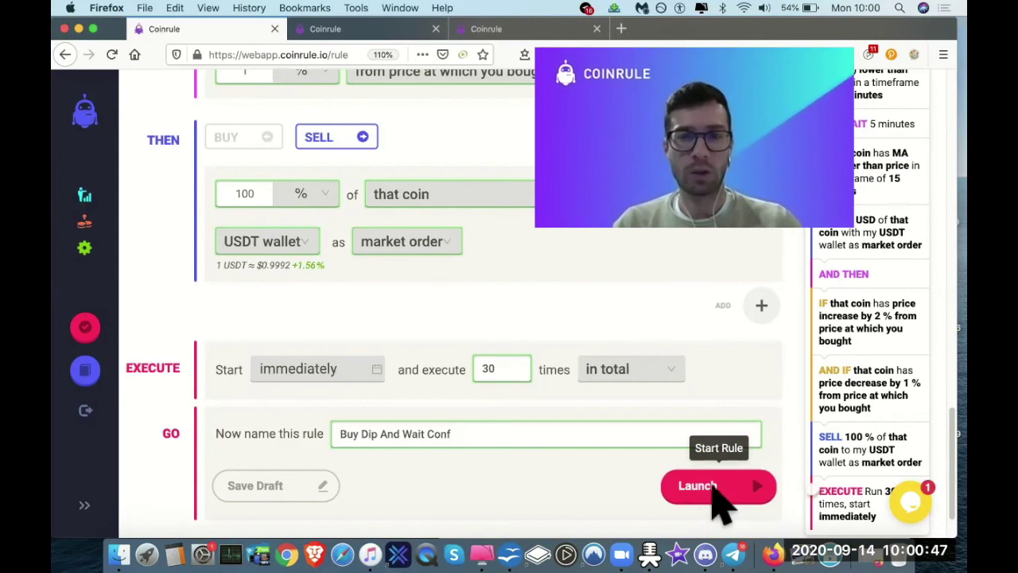
left_click(712, 494)
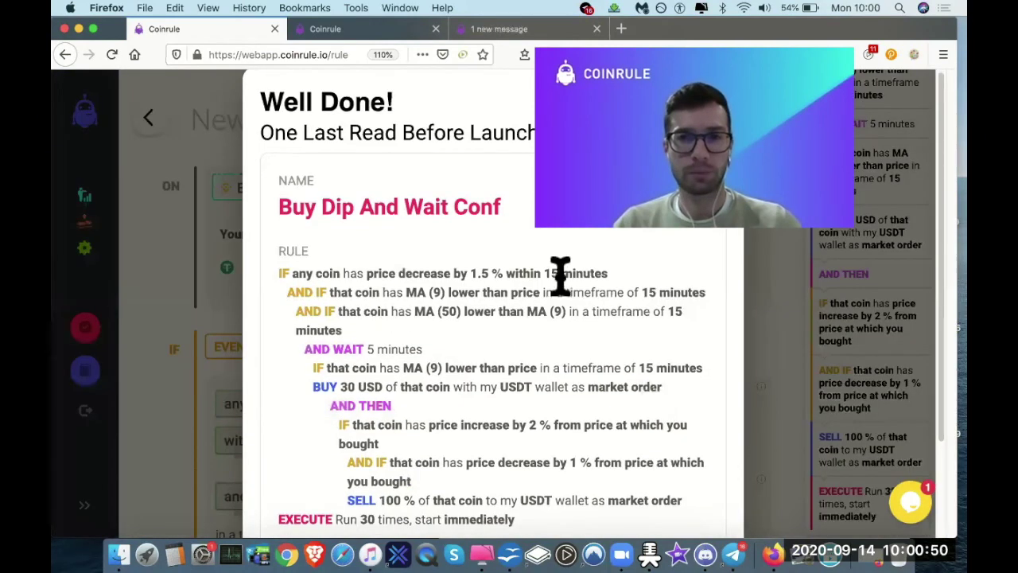
scroll(541, 430, "down", 1)
scroll(541, 430, "down", 2)
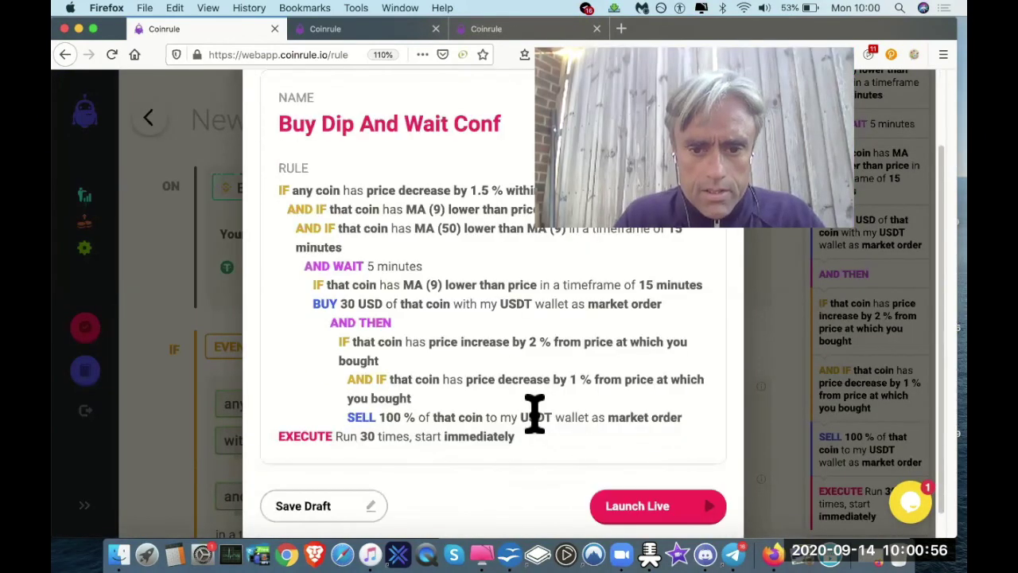
Confirm Launch Live from the final review summary
left_click(643, 500)
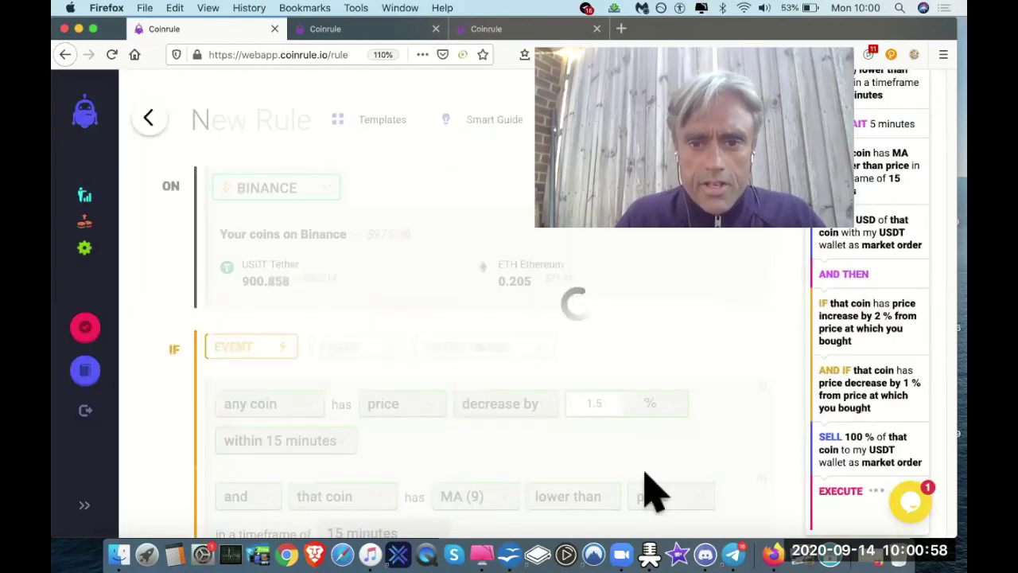